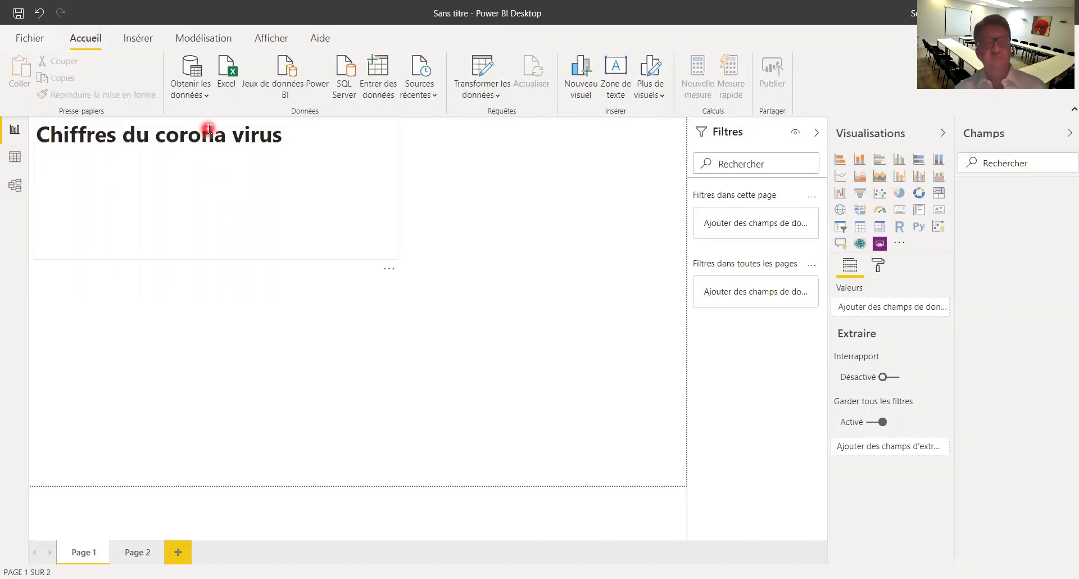
pyautogui.click(206, 99)
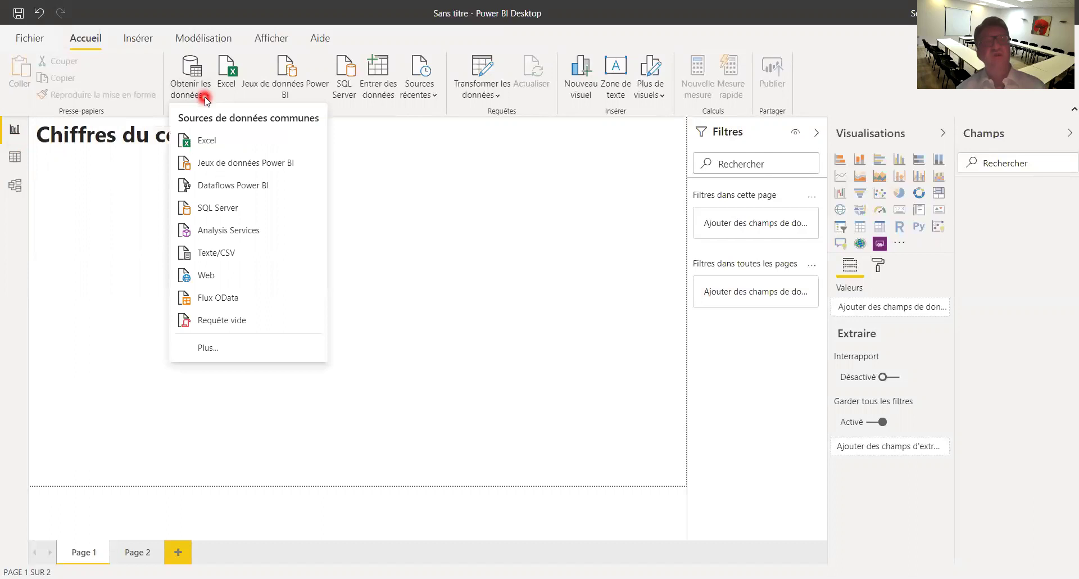
pyautogui.click(217, 275)
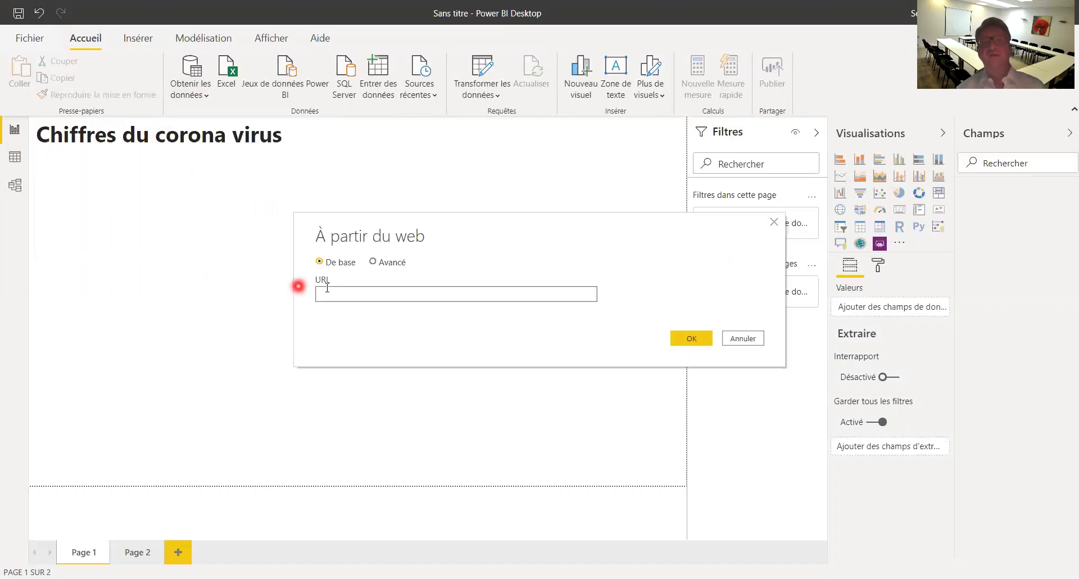
pyautogui.rightClick(354, 295)
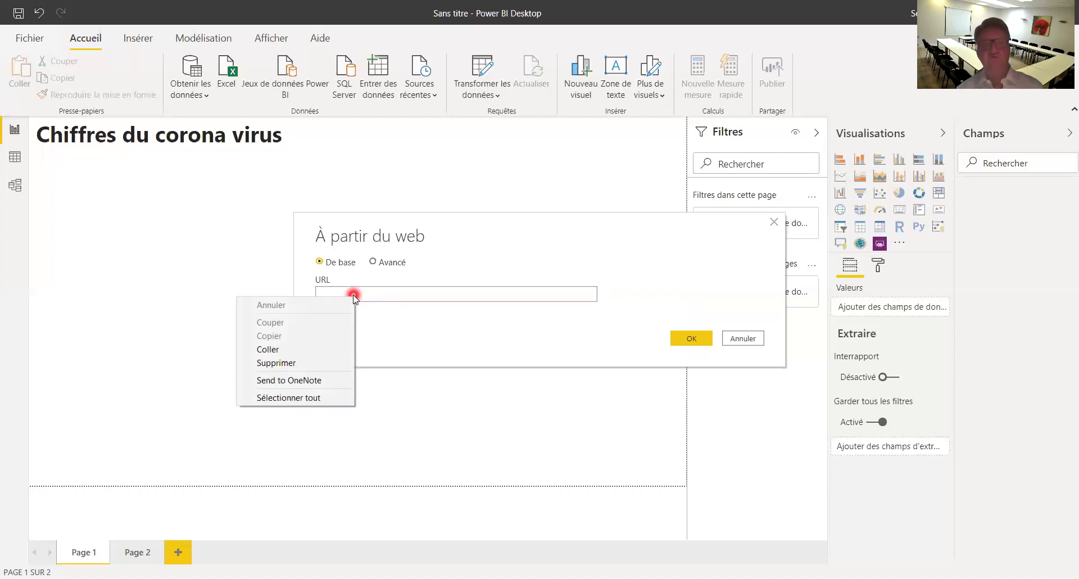
pyautogui.click(310, 351)
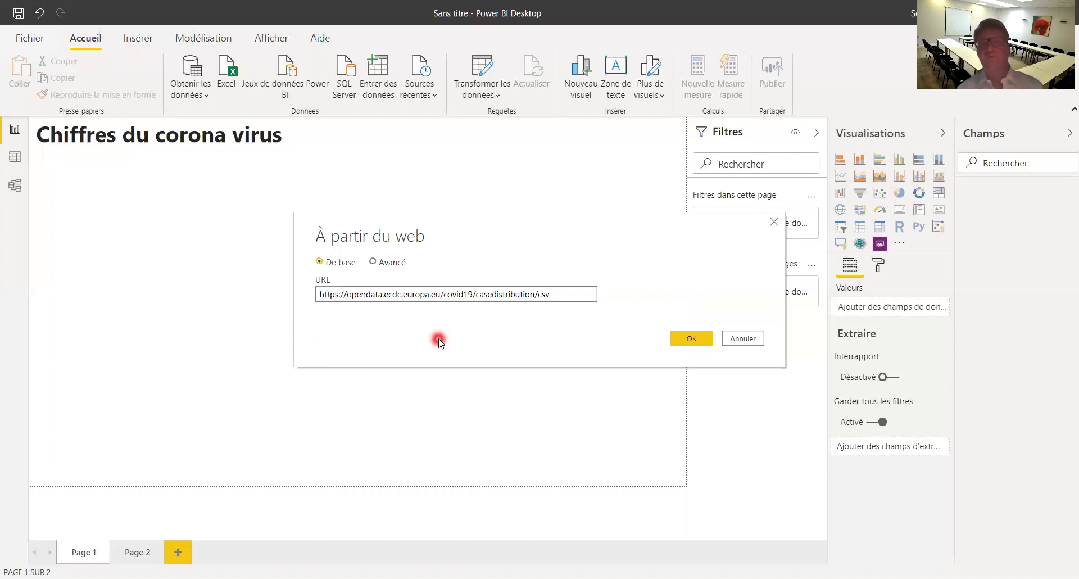
pyautogui.click(681, 339)
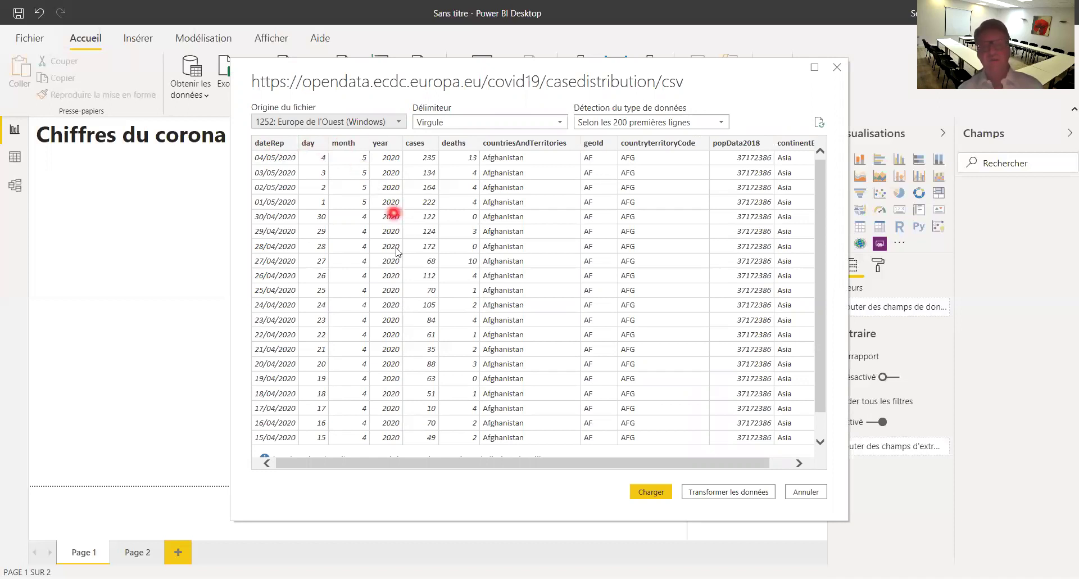
pyautogui.click(708, 493)
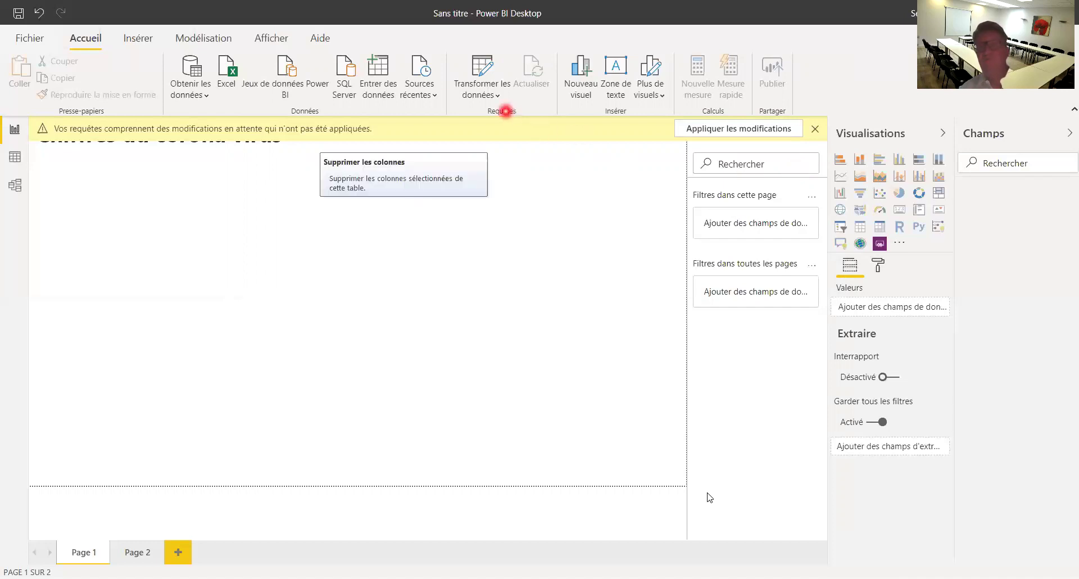
# - Remove the surplus columns from the imported csv query, keeping the date, cases, deaths, country and continent columns
pyautogui.rightClick(776, 172)
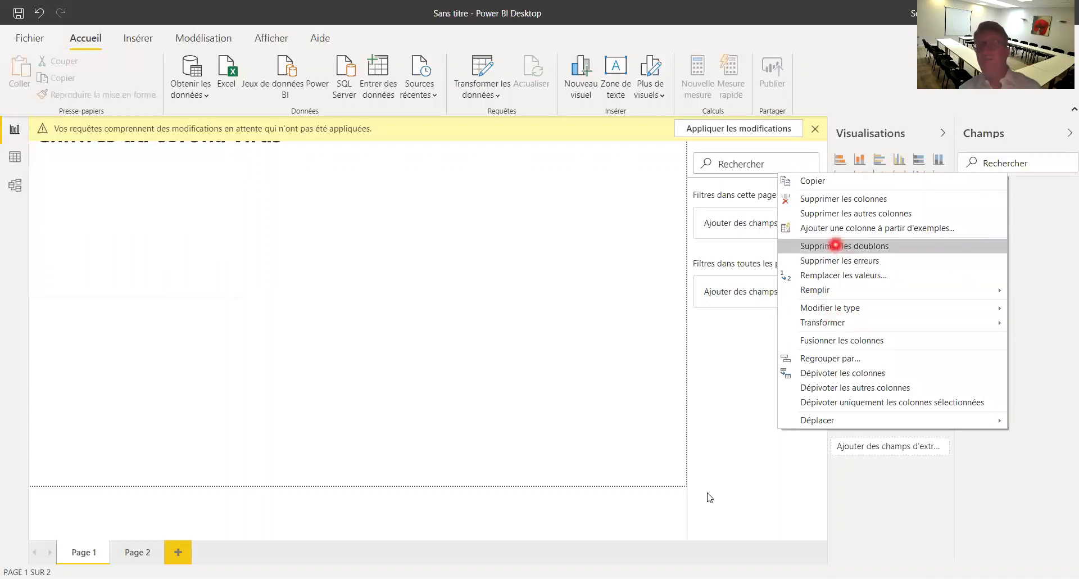
pyautogui.click(839, 199)
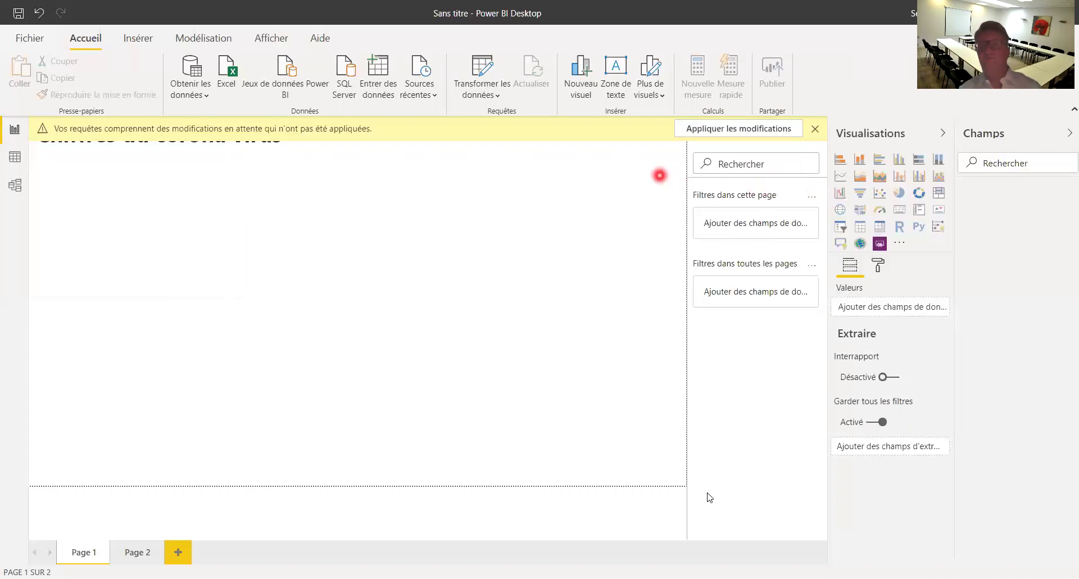
pyautogui.rightClick(655, 170)
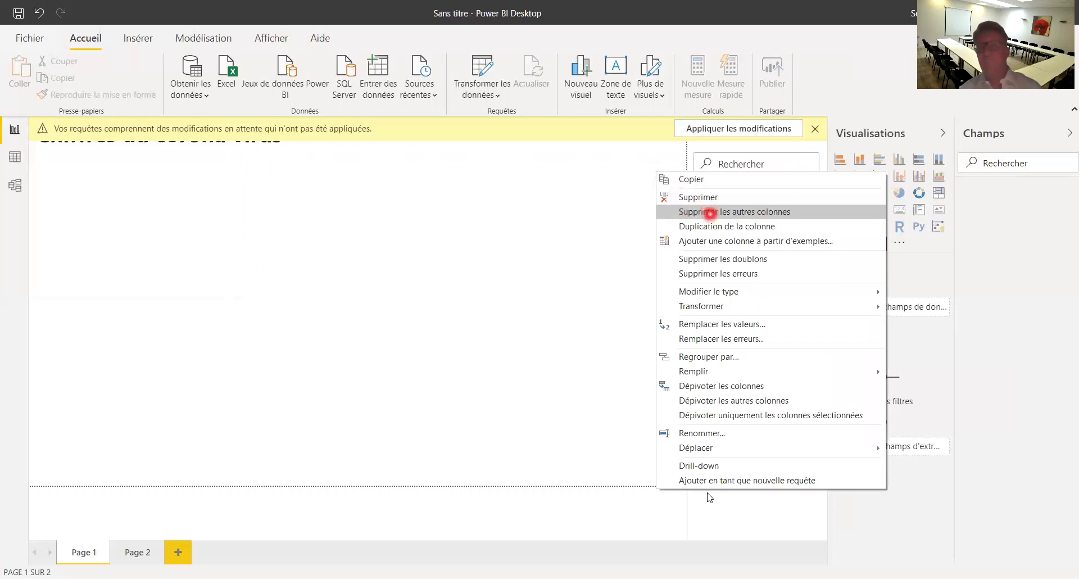
pyautogui.click(705, 196)
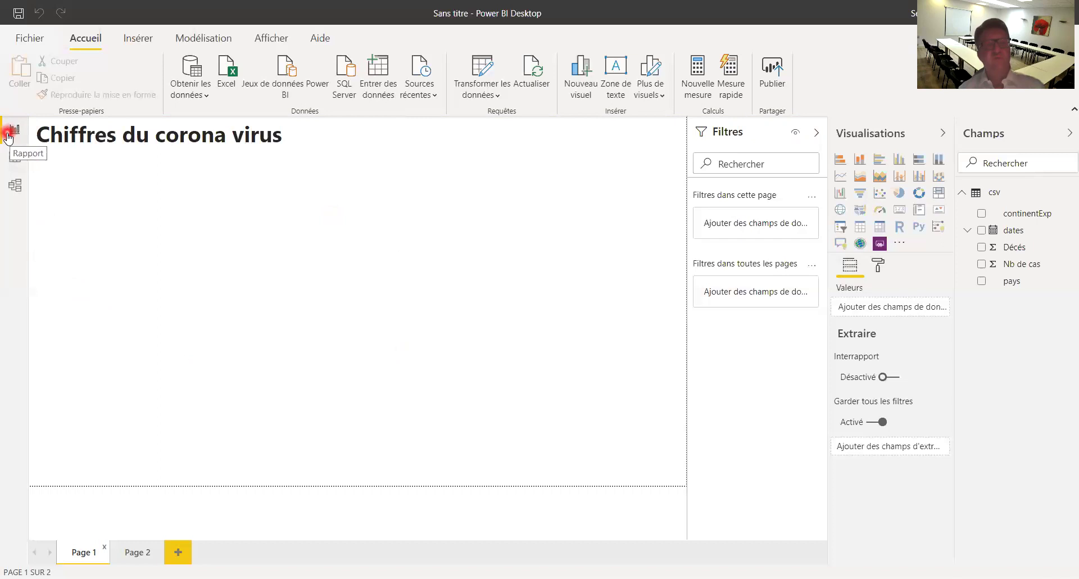
# - Look over the csv table's rows, and rename the report's Page 2 as "Nb de cas"
pyautogui.click(15, 163)
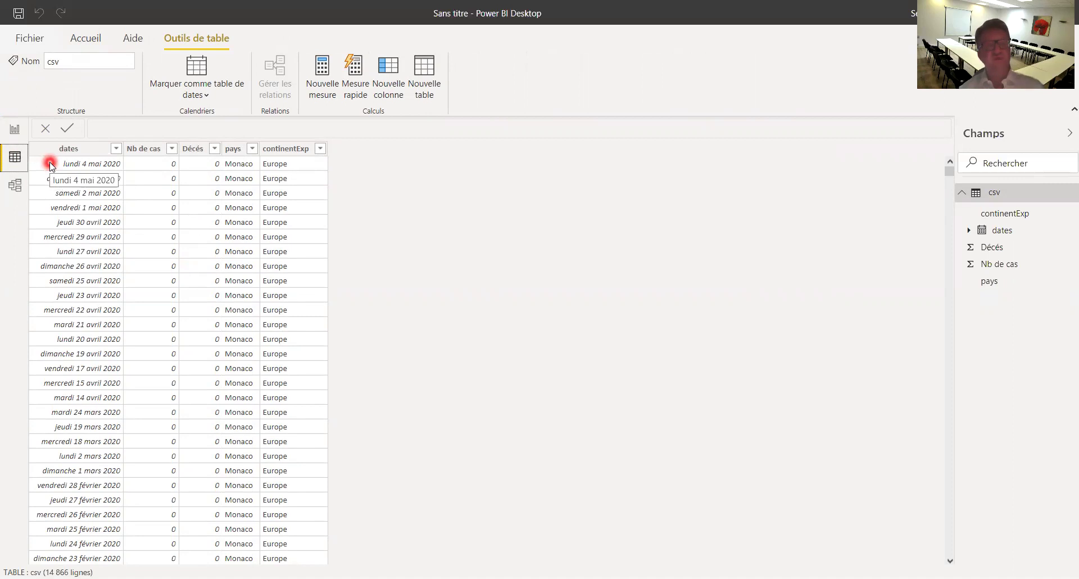
pyautogui.click(17, 132)
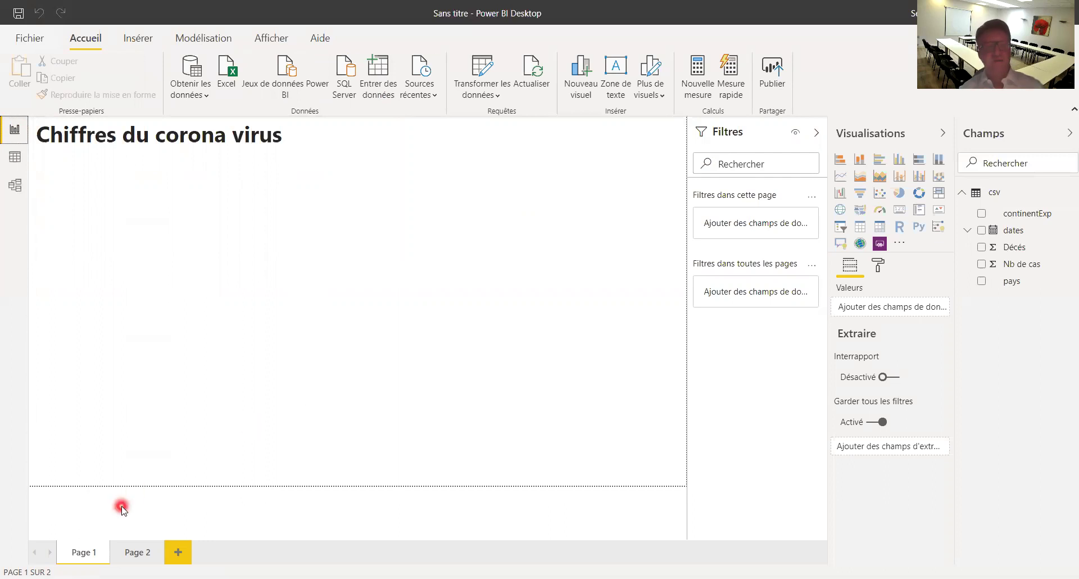
pyautogui.click(131, 554)
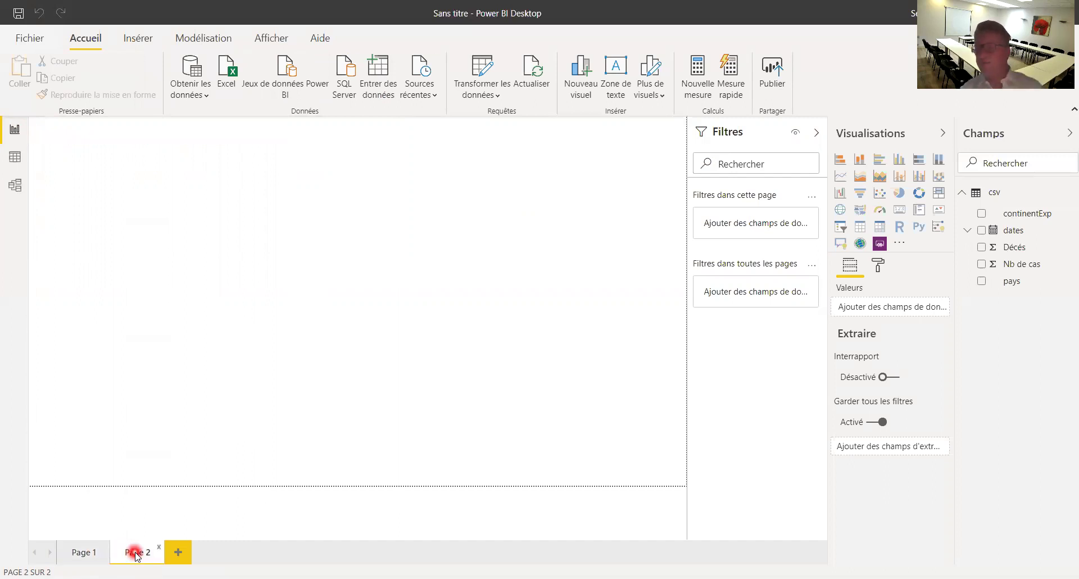
pyautogui.doubleClick(138, 553)
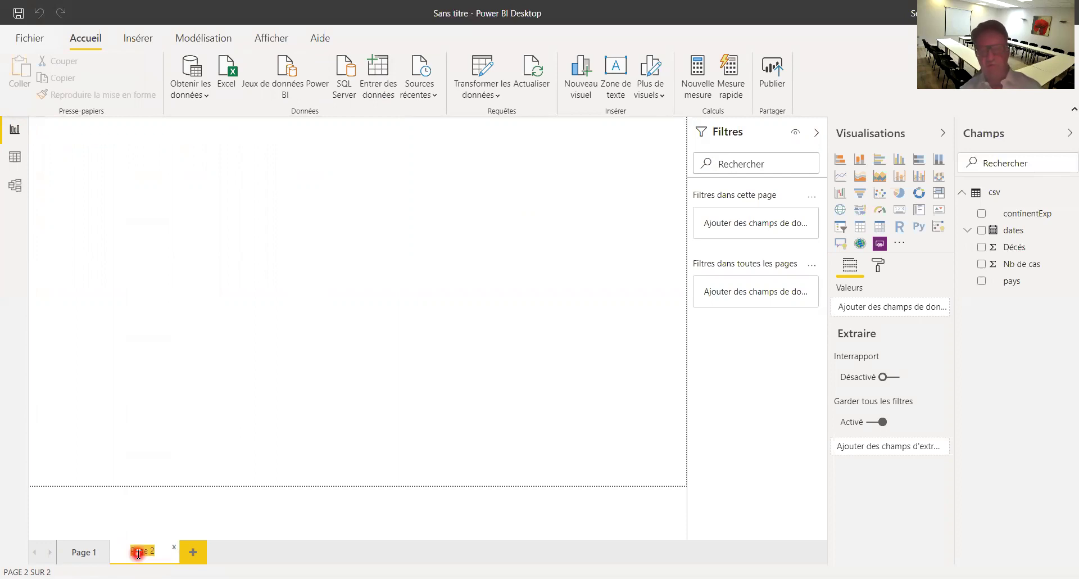
pyautogui.press('BackSpace')
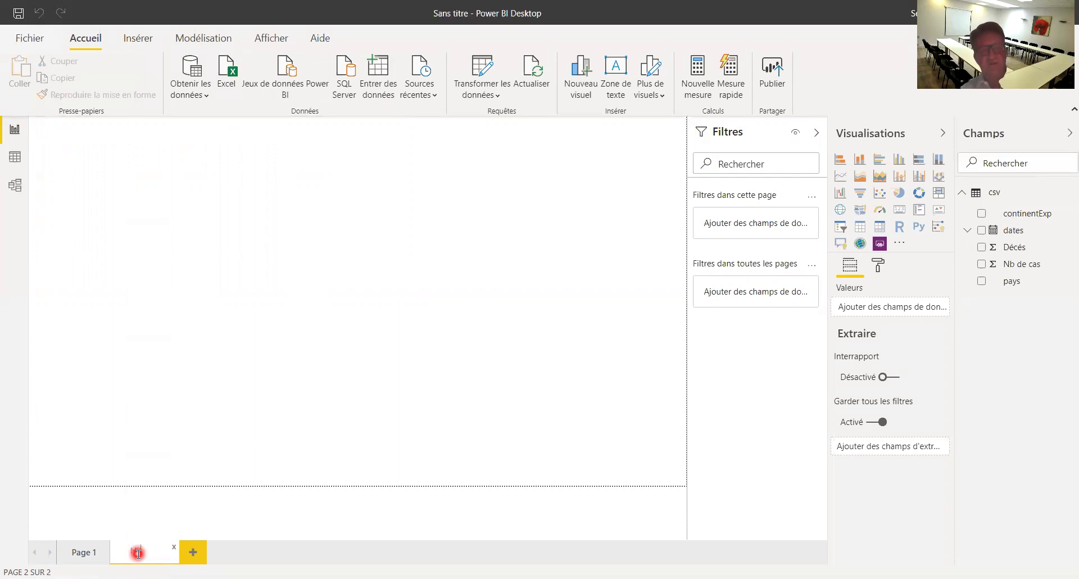
pyautogui.write('Nb')
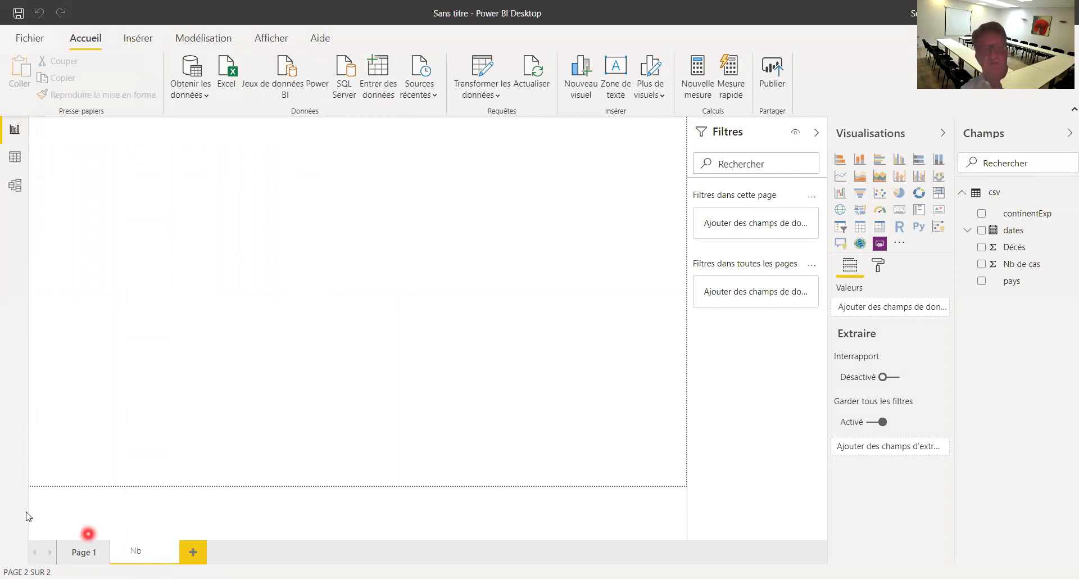
pyautogui.write(' de cas')
# - Add a third report page and name it "Décés"
pyautogui.click(199, 553)
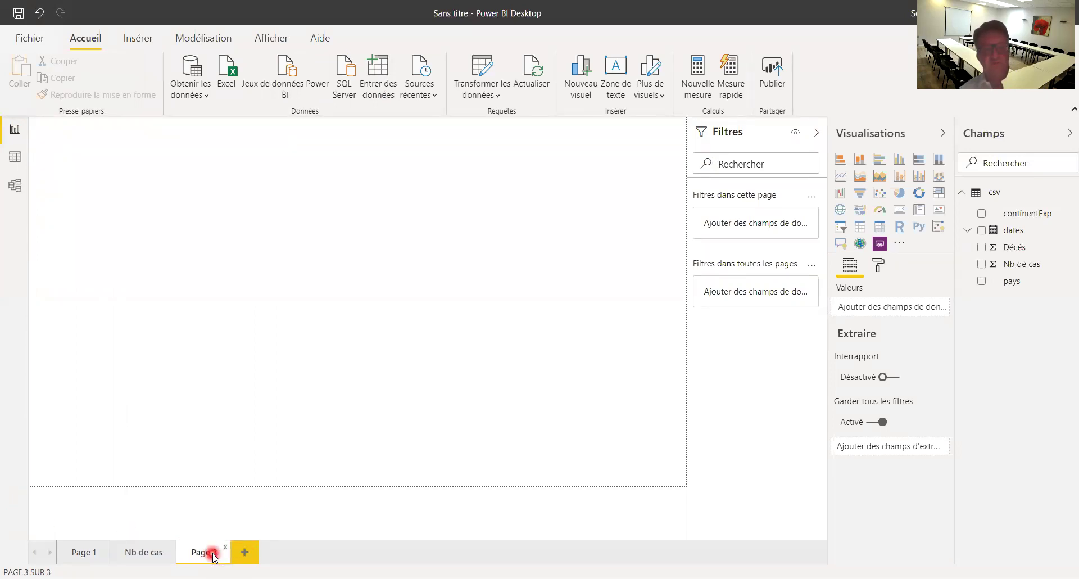
pyautogui.doubleClick(213, 555)
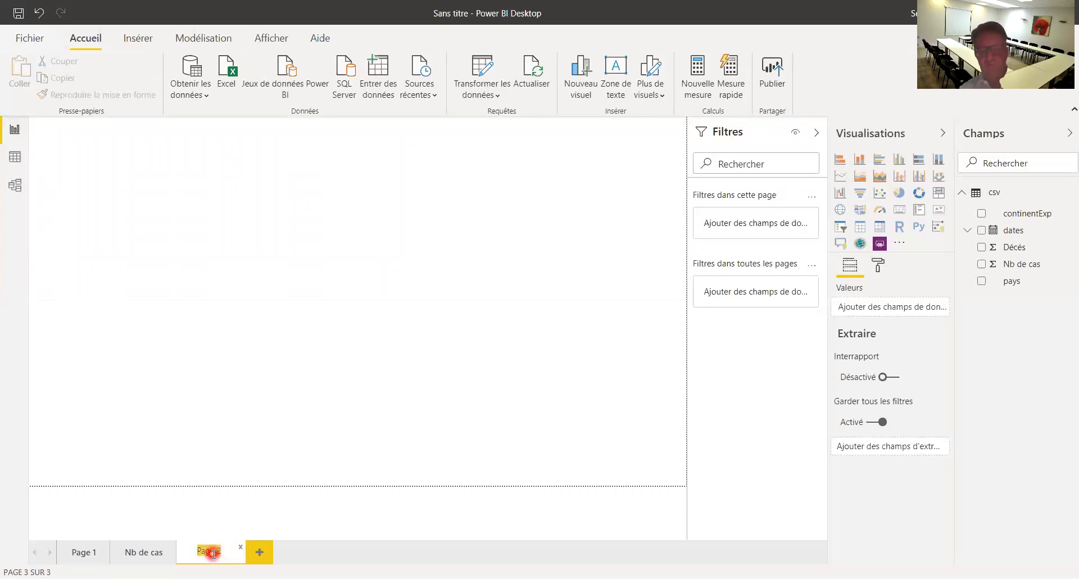
pyautogui.write('Décès')
pyautogui.press('Return')
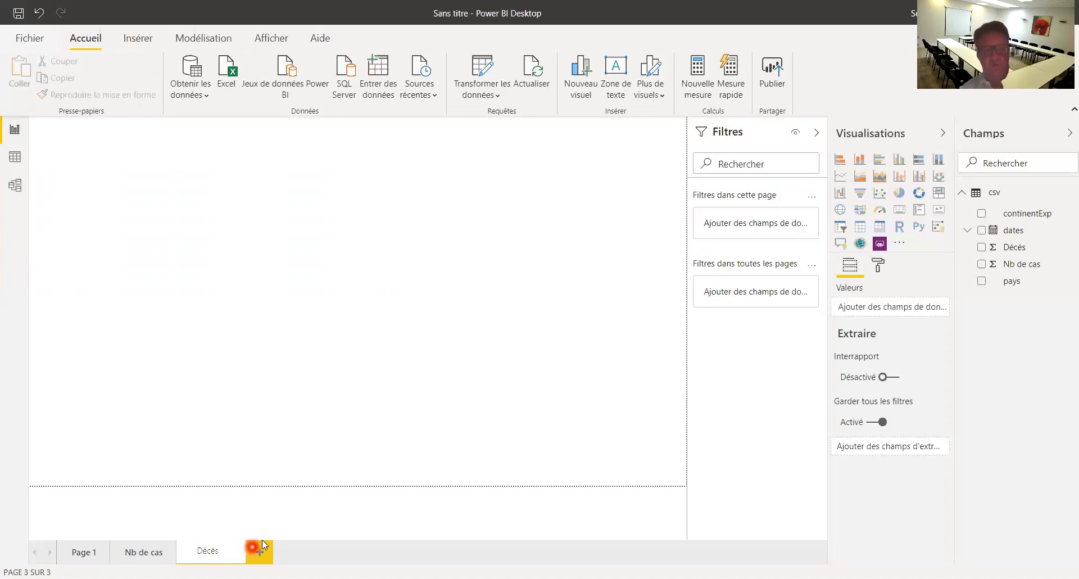
# - Insert a map on the Nb de cas page with pays as location and Nb de cas as bubble size
pyautogui.click(142, 553)
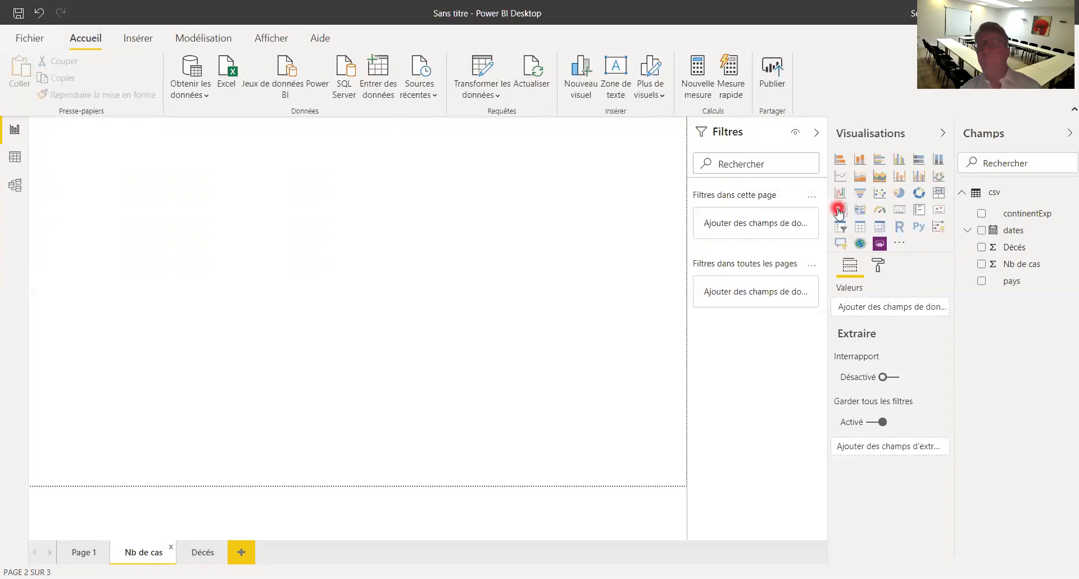
pyautogui.click(840, 210)
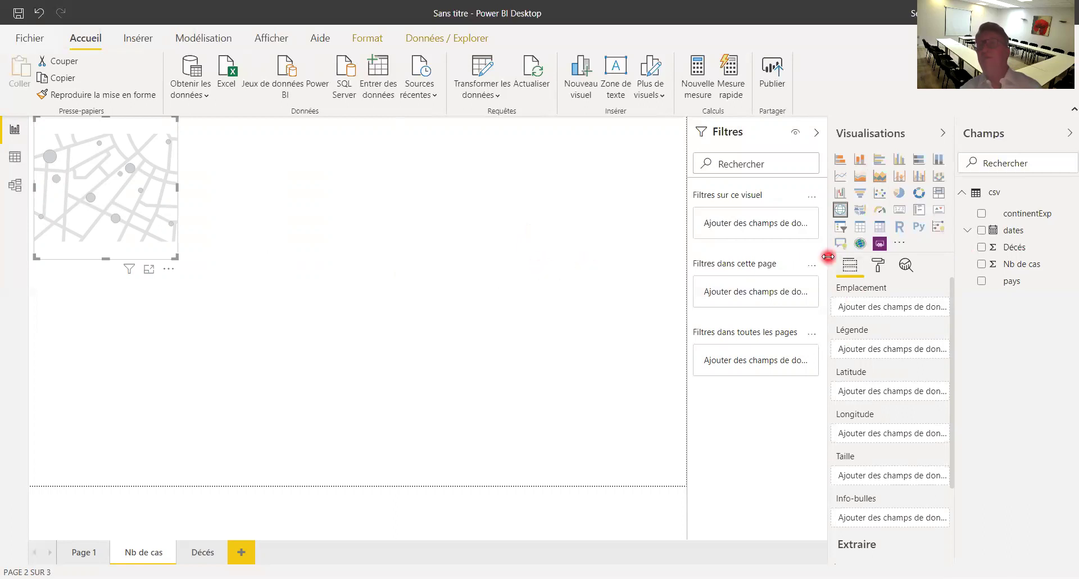
pyautogui.click(990, 286)
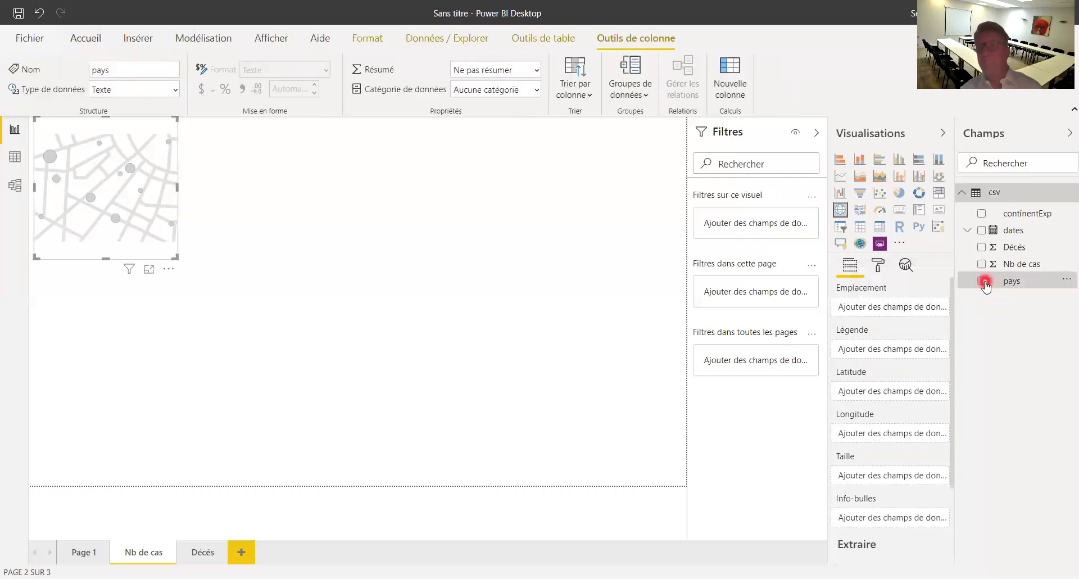
pyautogui.click(984, 281)
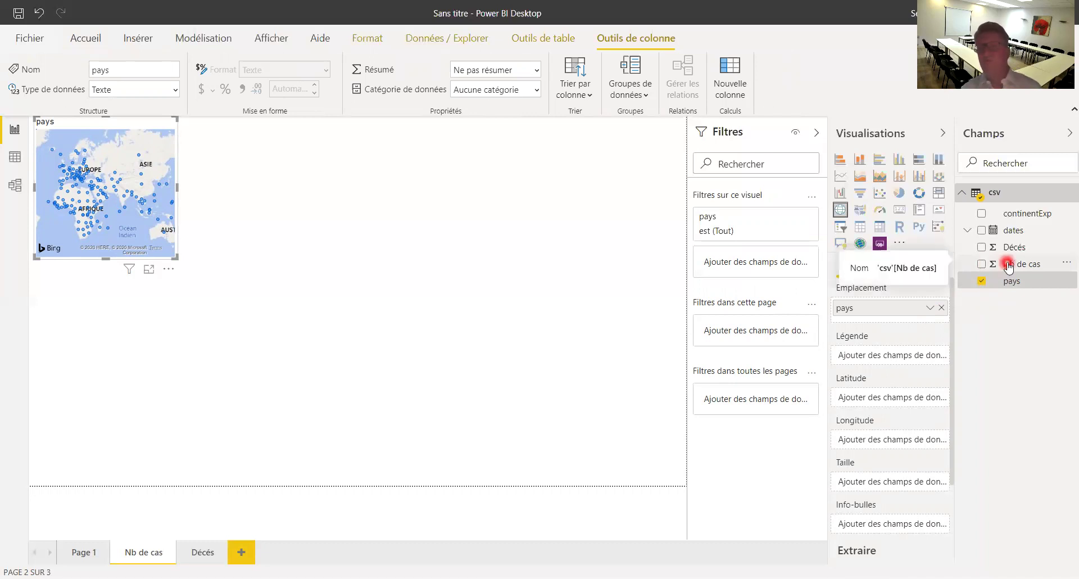
pyautogui.moveTo(1007, 271); pyautogui.dragTo(883, 484)
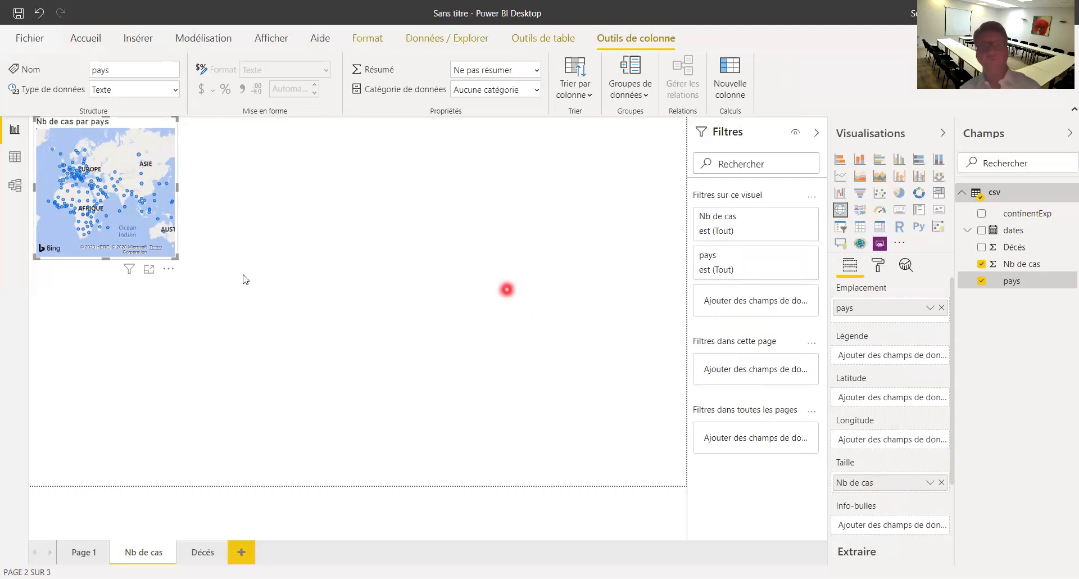
# - Enlarge the map to nearly the full page height and about two thirds of its width, and deselect it
pyautogui.moveTo(177, 256); pyautogui.dragTo(512, 476)
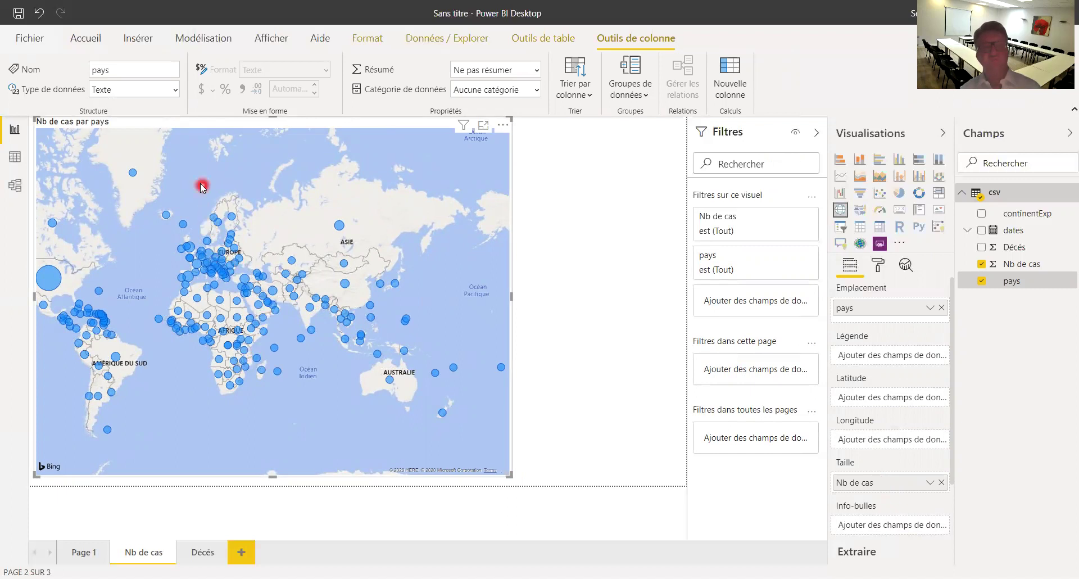
pyautogui.moveTo(218, 186); pyautogui.dragTo(255, 193)
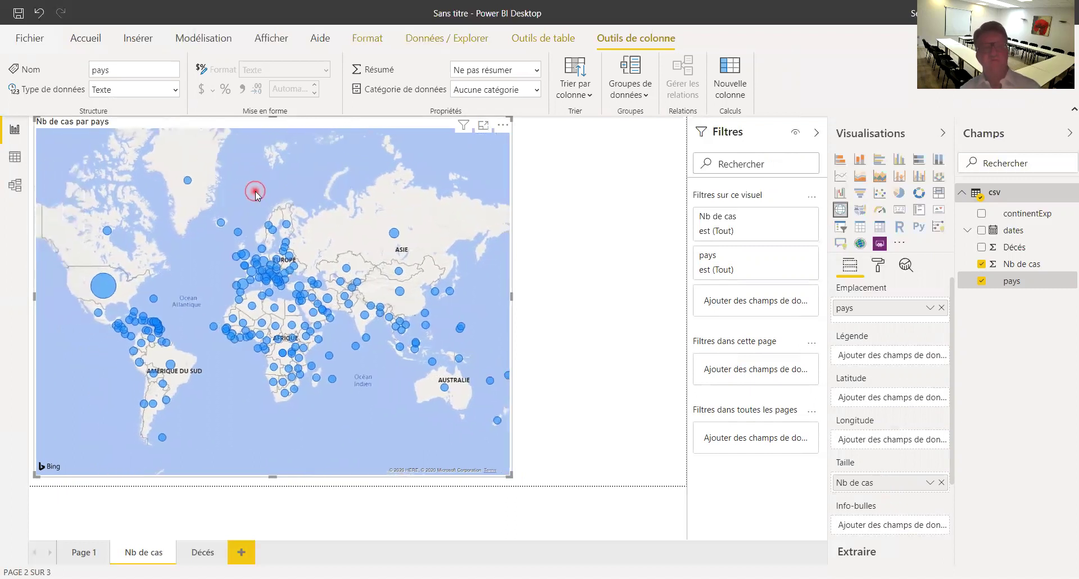
pyautogui.click(597, 245)
pyautogui.click(593, 186)
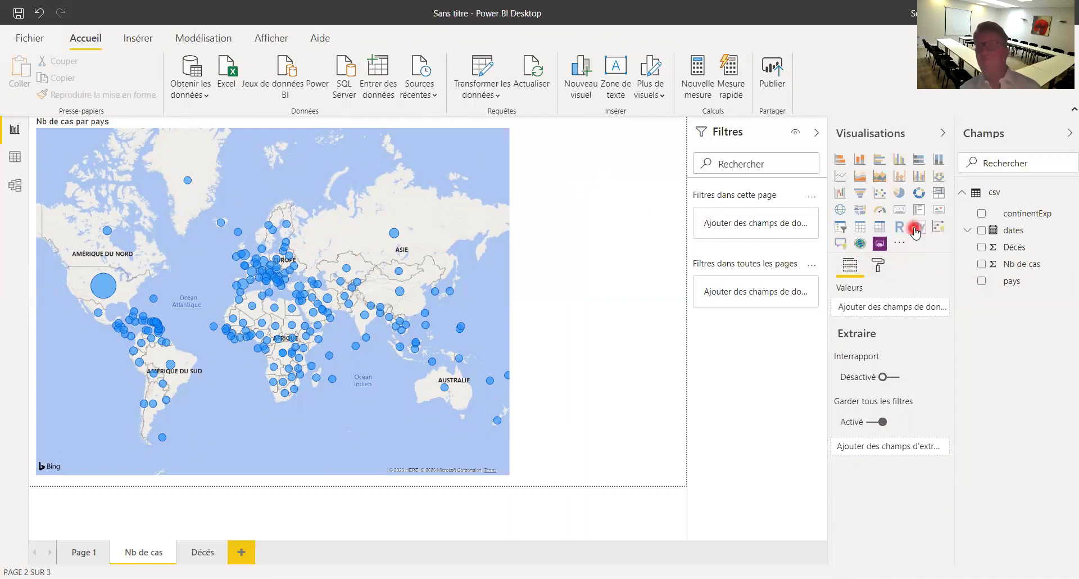
# - Add a slicer on the dates field beside the map
pyautogui.click(840, 228)
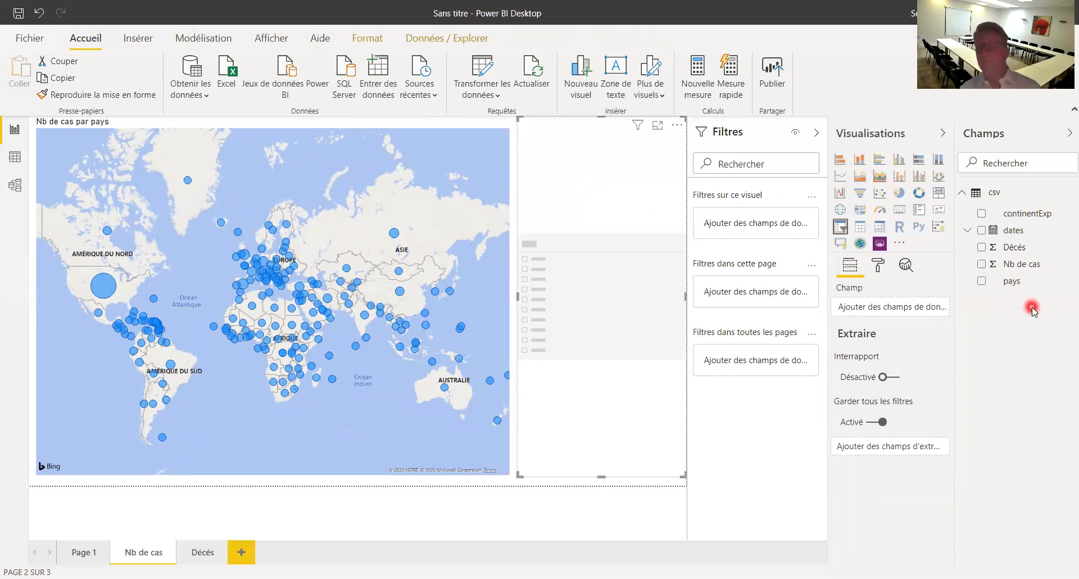
pyautogui.click(981, 231)
pyautogui.click(661, 210)
pyautogui.click(556, 169)
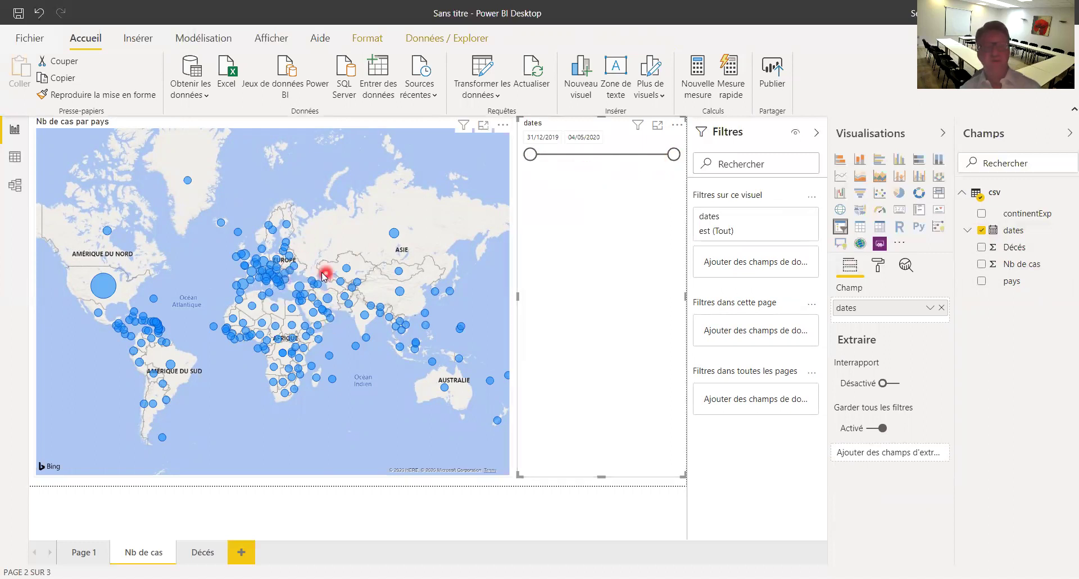
# - Move the dates slicer's end date back in stages to 11/04/2020, 25/03/2020, 05/03/2020 and 23/02/2020, and check the map's largest bubble
pyautogui.moveTo(269, 294)
pyautogui.moveTo(314, 319)
pyautogui.moveTo(292, 332)
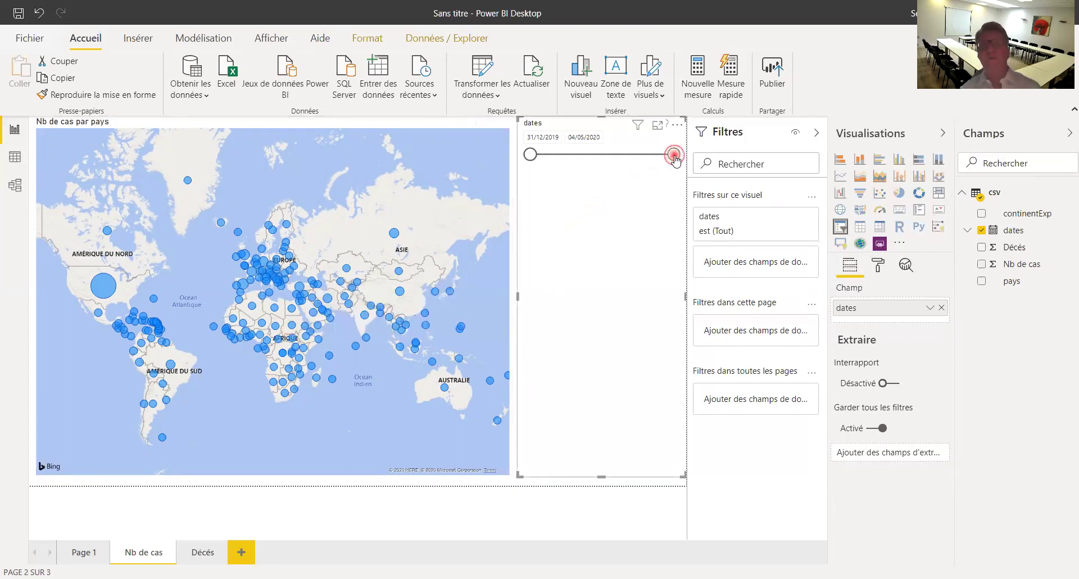
pyautogui.moveTo(675, 158); pyautogui.dragTo(650, 158)
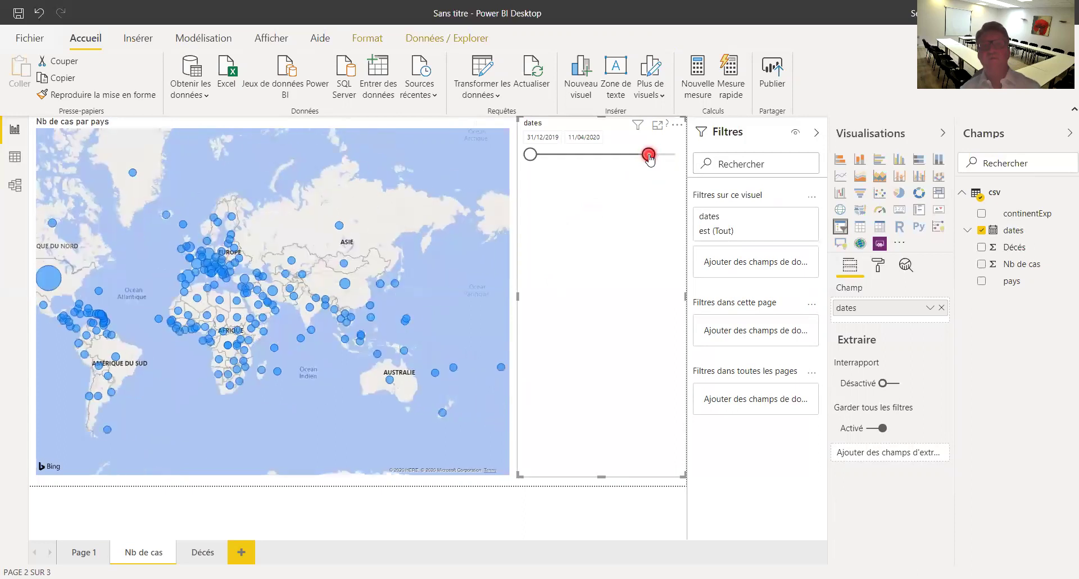
pyautogui.moveTo(649, 158); pyautogui.dragTo(630, 161)
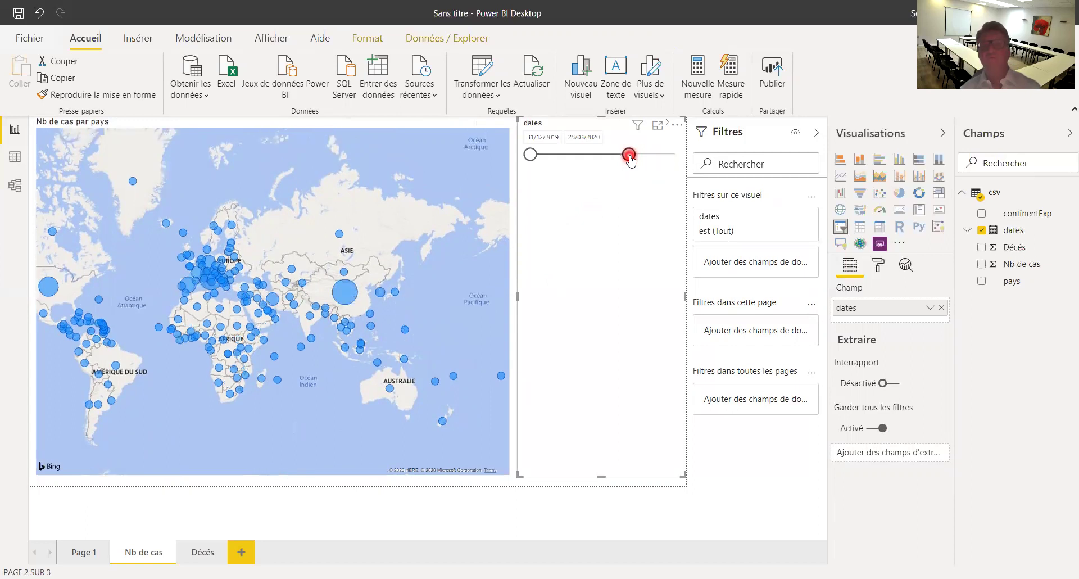
pyautogui.moveTo(631, 161); pyautogui.dragTo(607, 162)
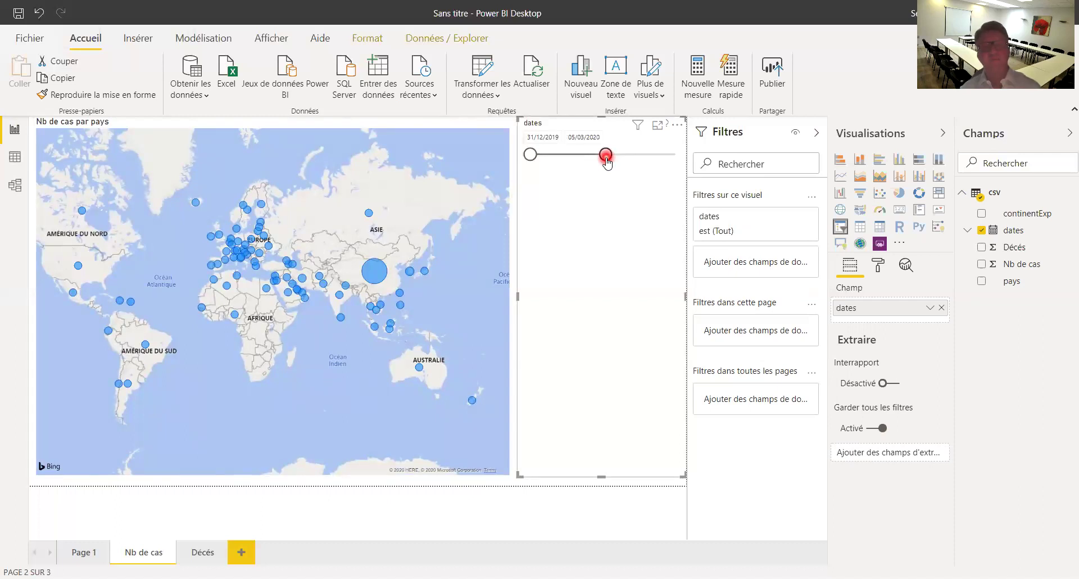
pyautogui.moveTo(606, 162); pyautogui.dragTo(595, 163)
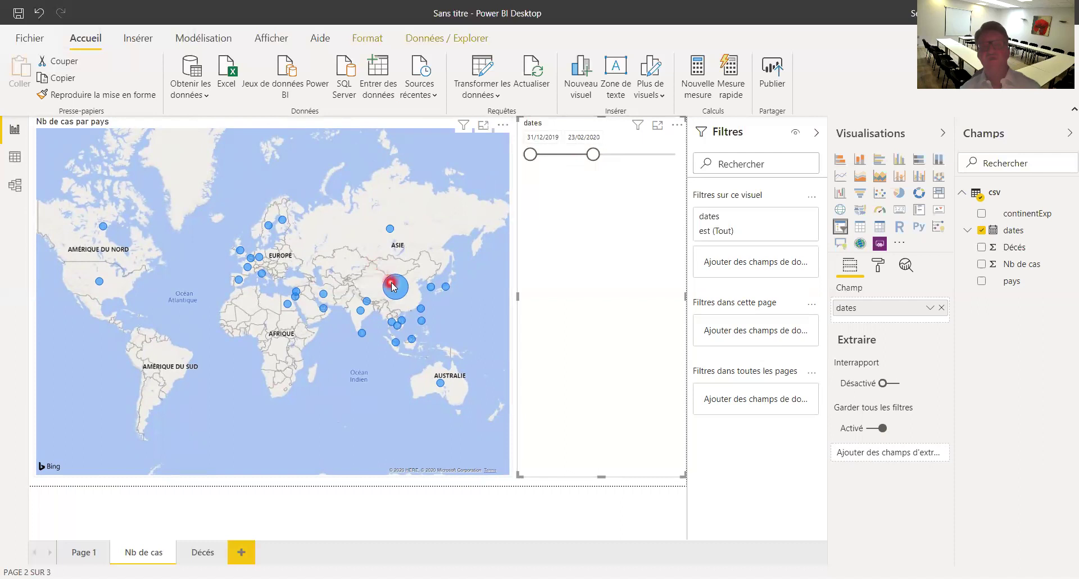
pyautogui.moveTo(395, 288)
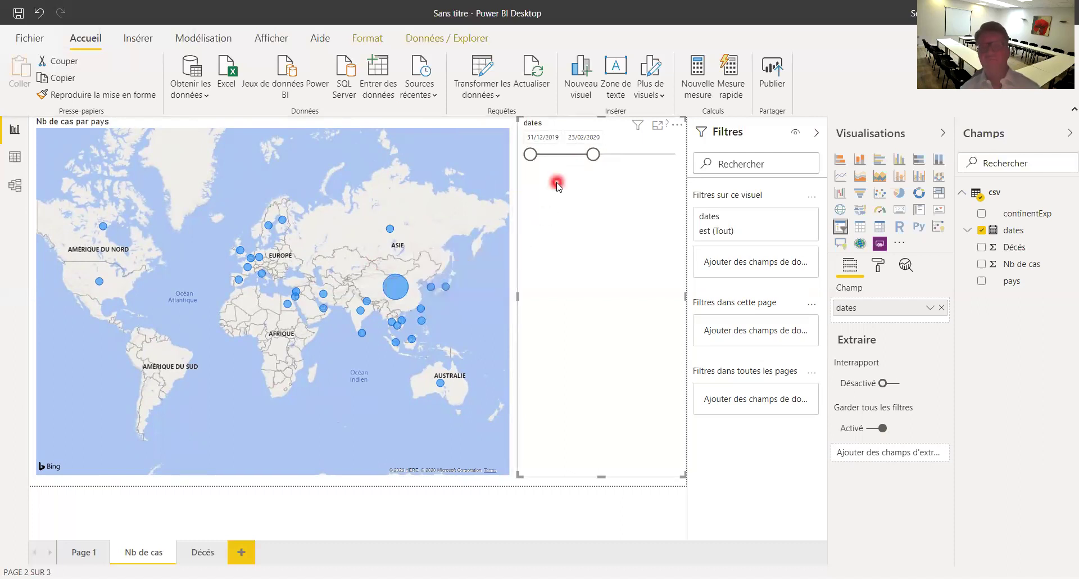
# - Insert a clustered column chart on the Décés page with dates on the axis and Décés as the value
pyautogui.click(195, 552)
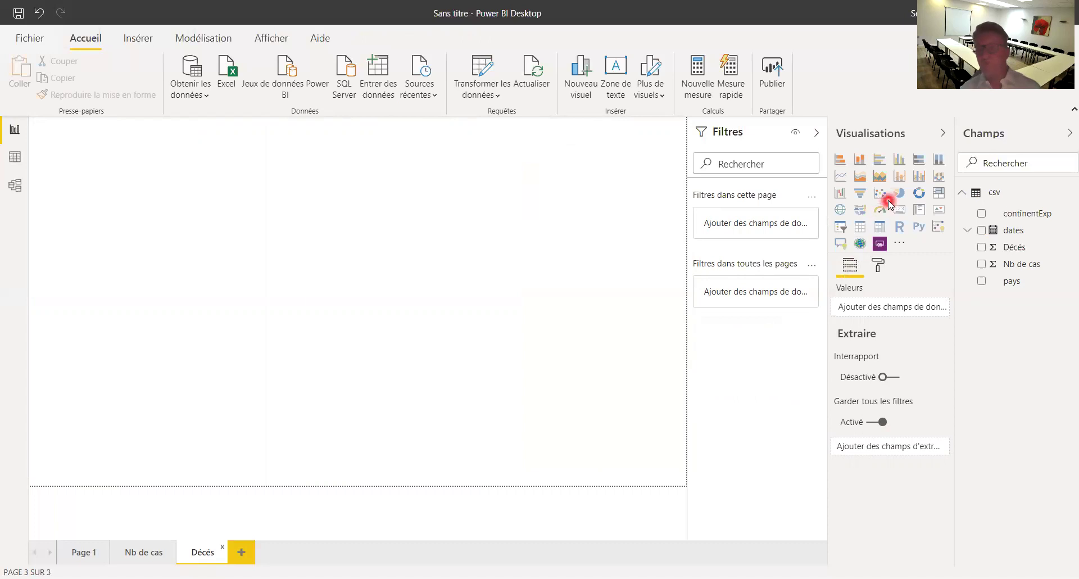
pyautogui.click(900, 161)
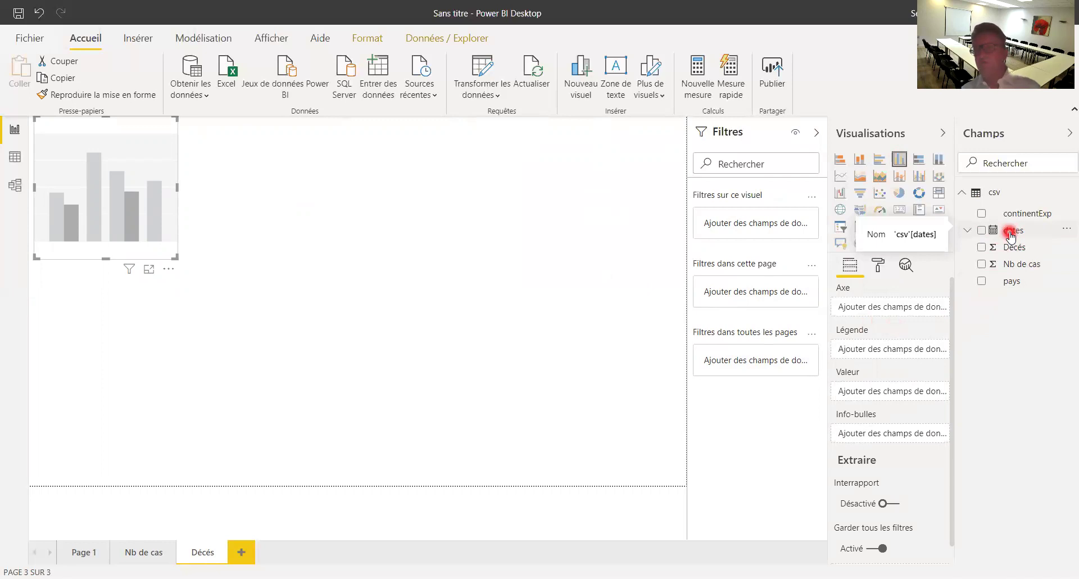
pyautogui.moveTo(1010, 235); pyautogui.dragTo(909, 318)
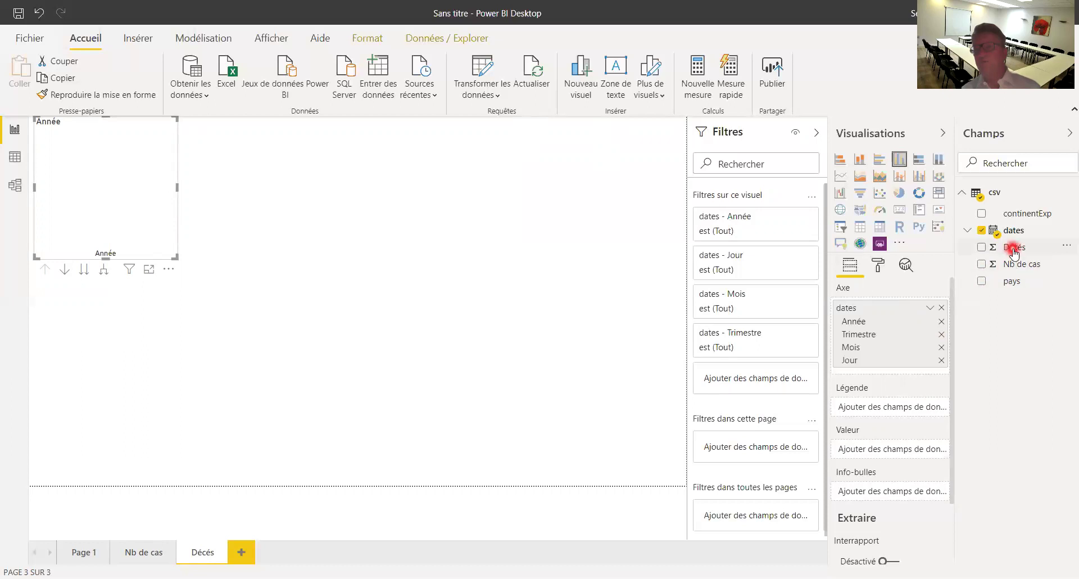
pyautogui.moveTo(1013, 252); pyautogui.dragTo(897, 455)
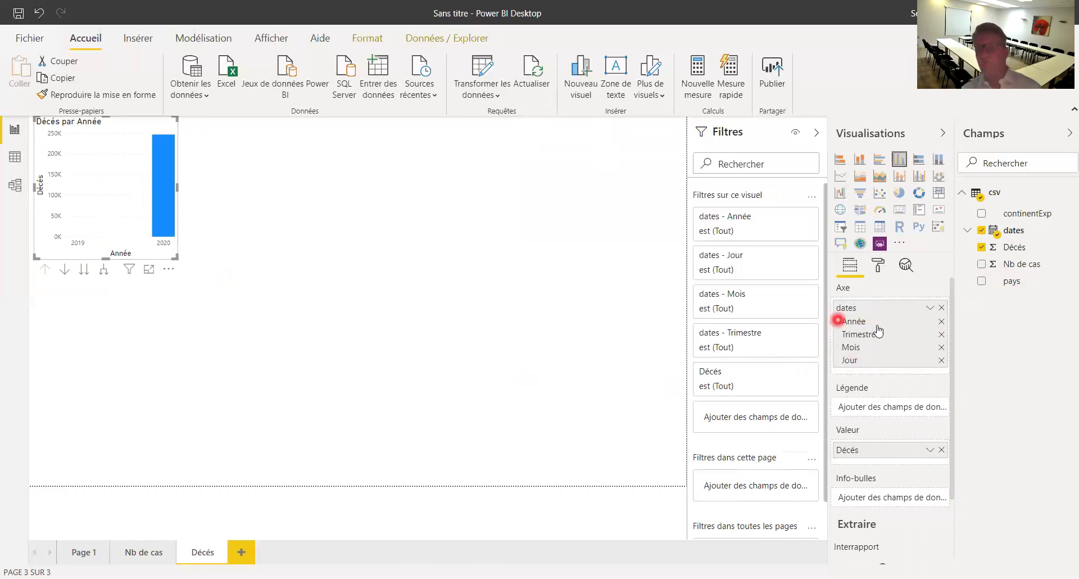
# - Switch the chart's axis from the date hierarchy to plain dates, and enlarge the chart to nearly full page height and about three quarters of its width
pyautogui.click(928, 309)
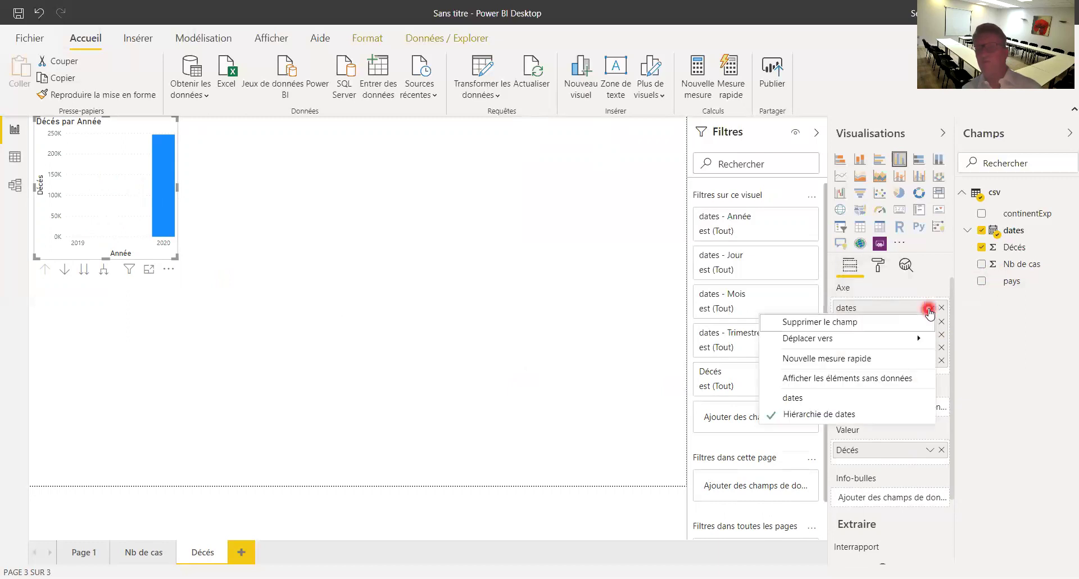
pyautogui.click(830, 399)
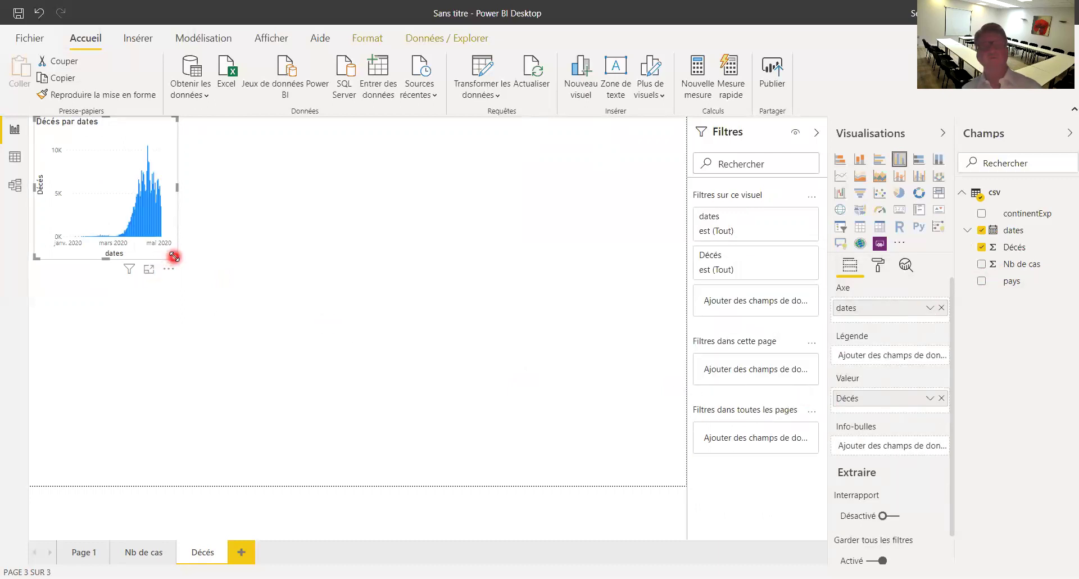
pyautogui.moveTo(175, 257); pyautogui.dragTo(525, 477)
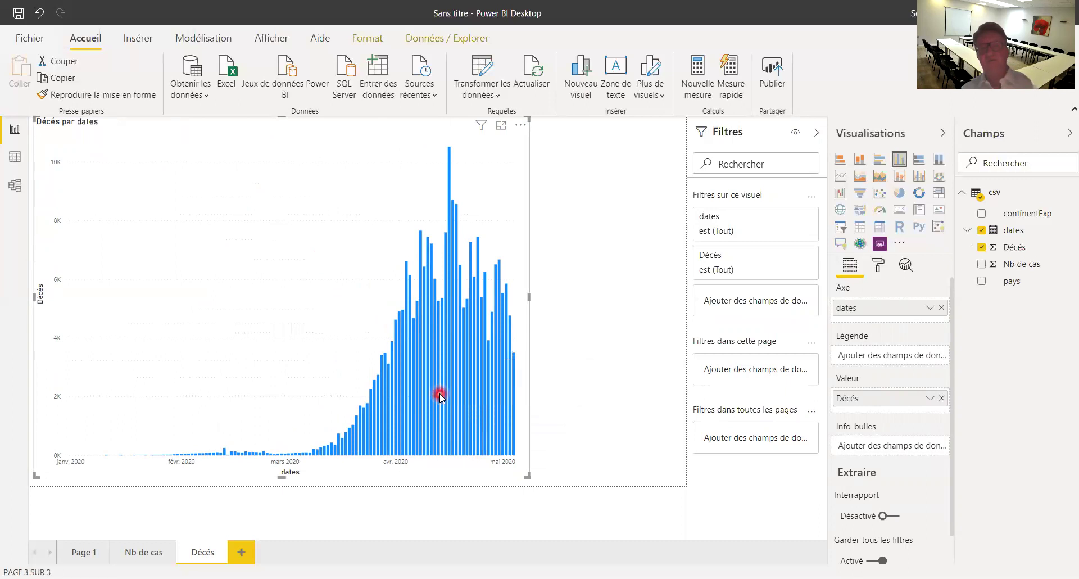
# - Highlight a single mid-April column in the deaths chart, and clear the highlight
pyautogui.click(446, 364)
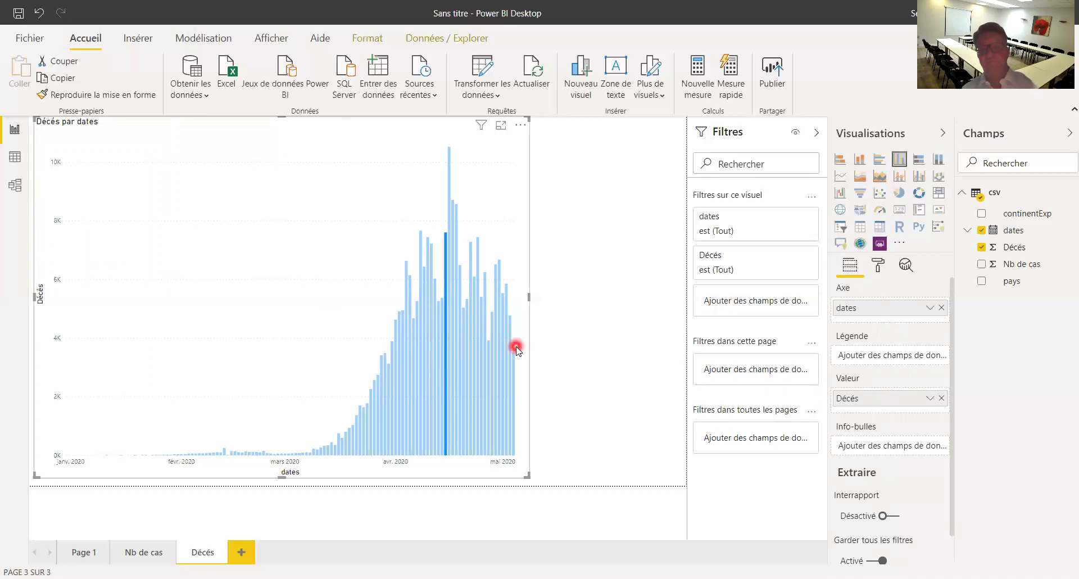
pyautogui.click(313, 239)
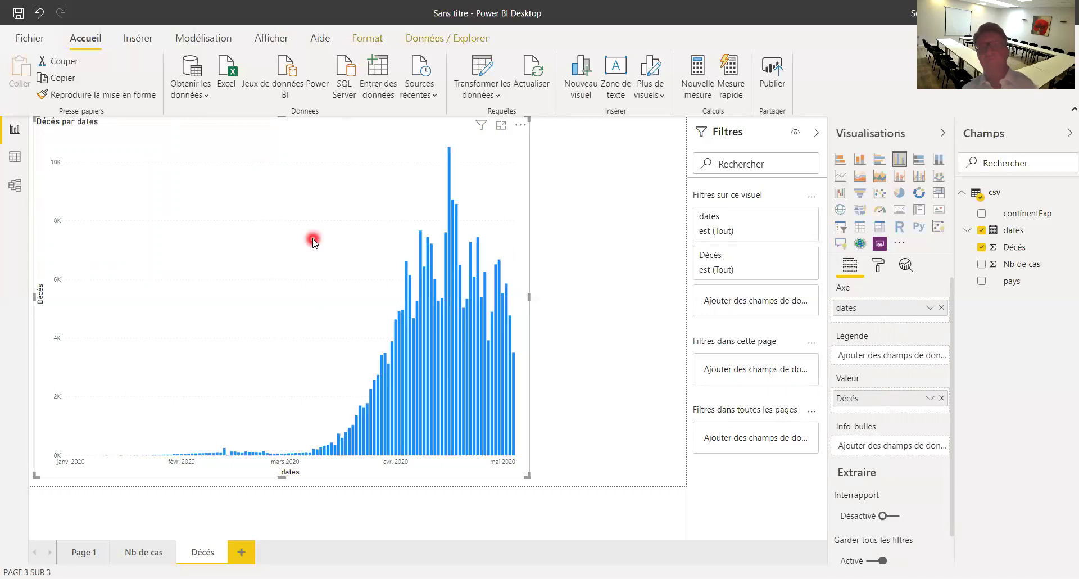
# - Add a slicer on the pays field beside the deaths chart and enable its search box
pyautogui.click(584, 168)
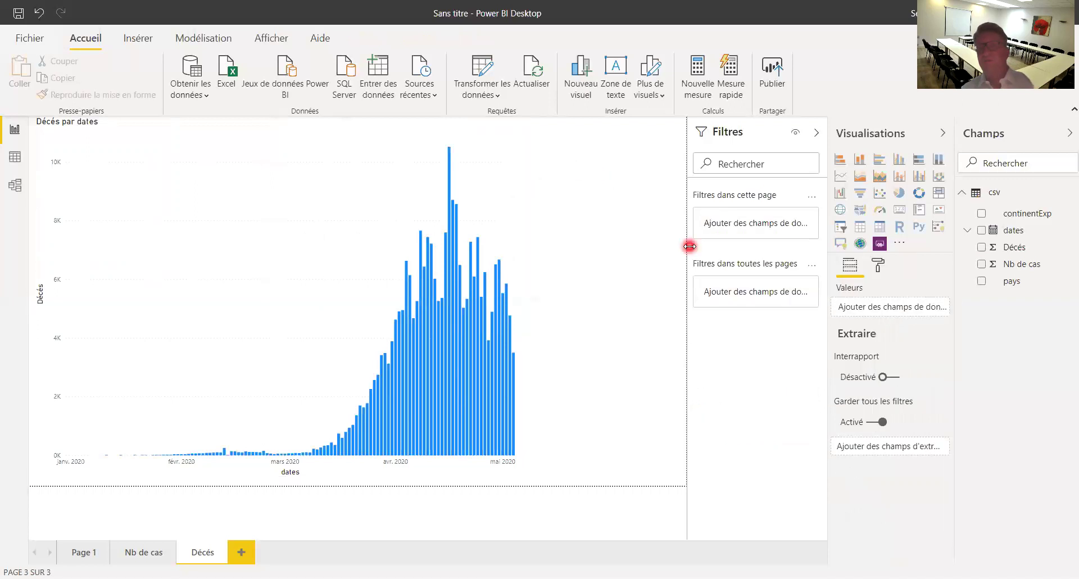
pyautogui.click(841, 227)
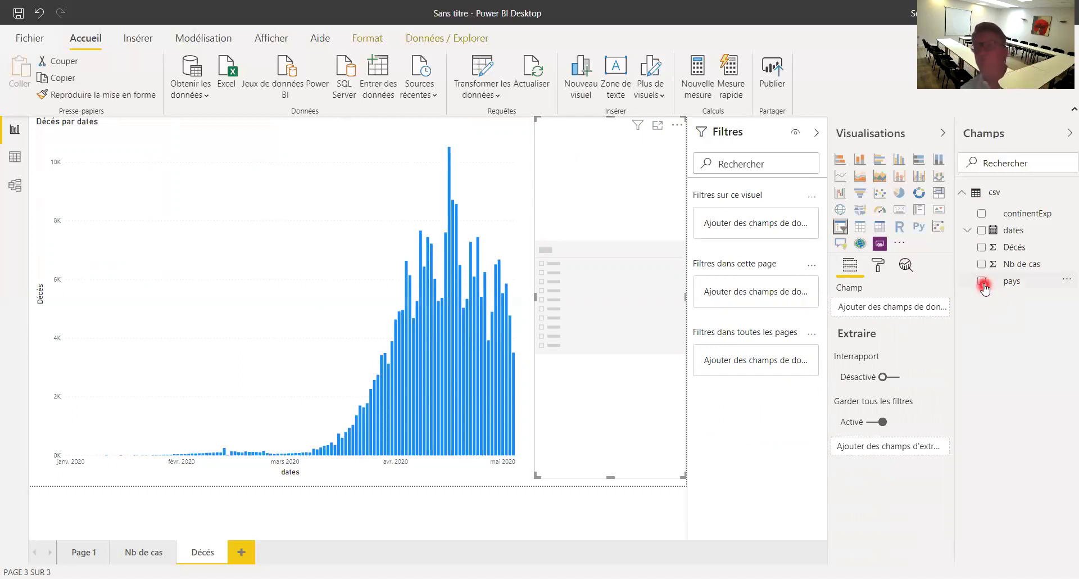
pyautogui.click(983, 282)
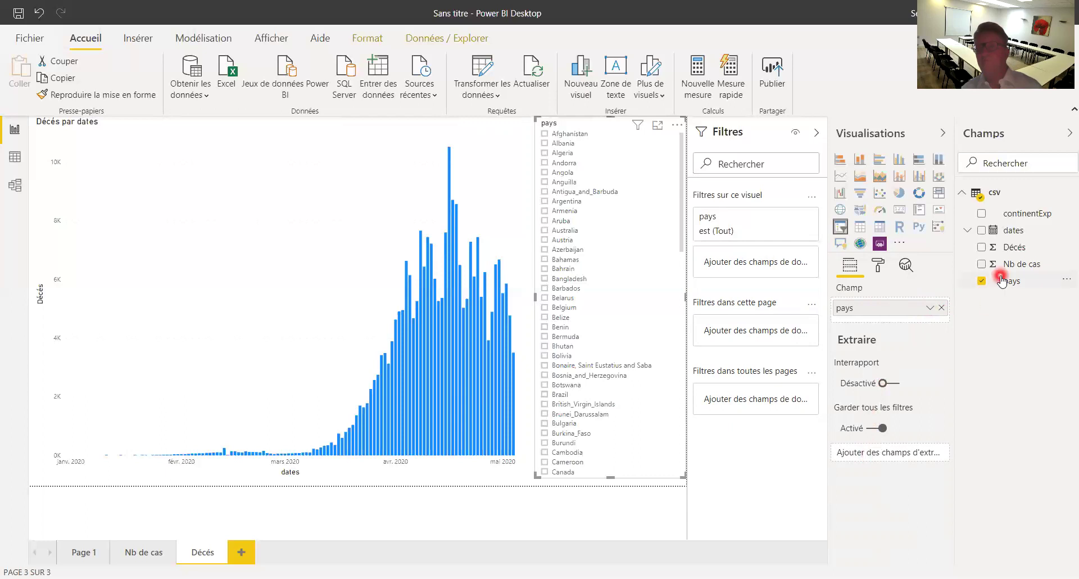
pyautogui.click(677, 128)
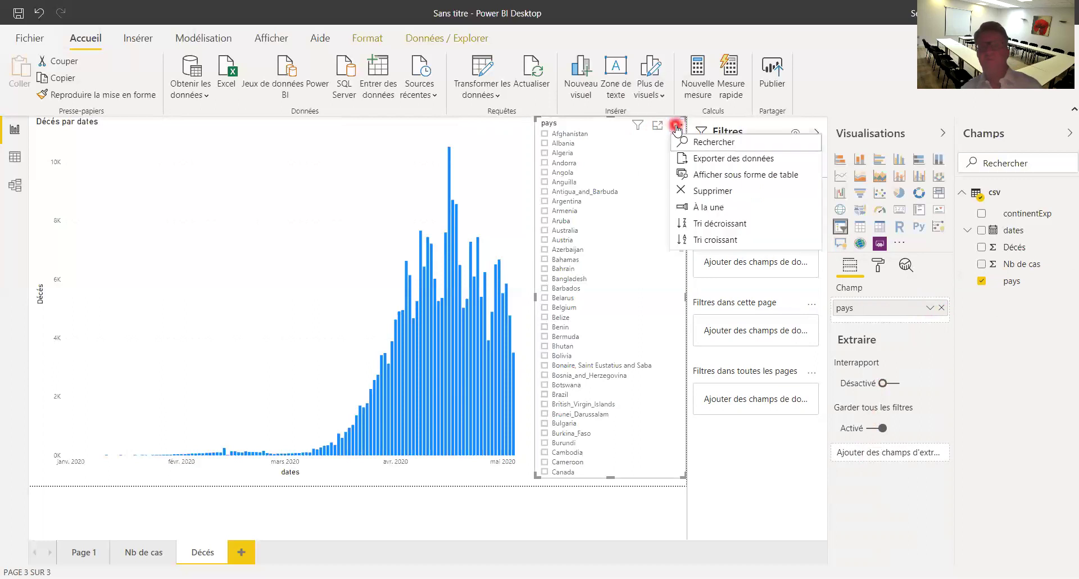
pyautogui.click(713, 142)
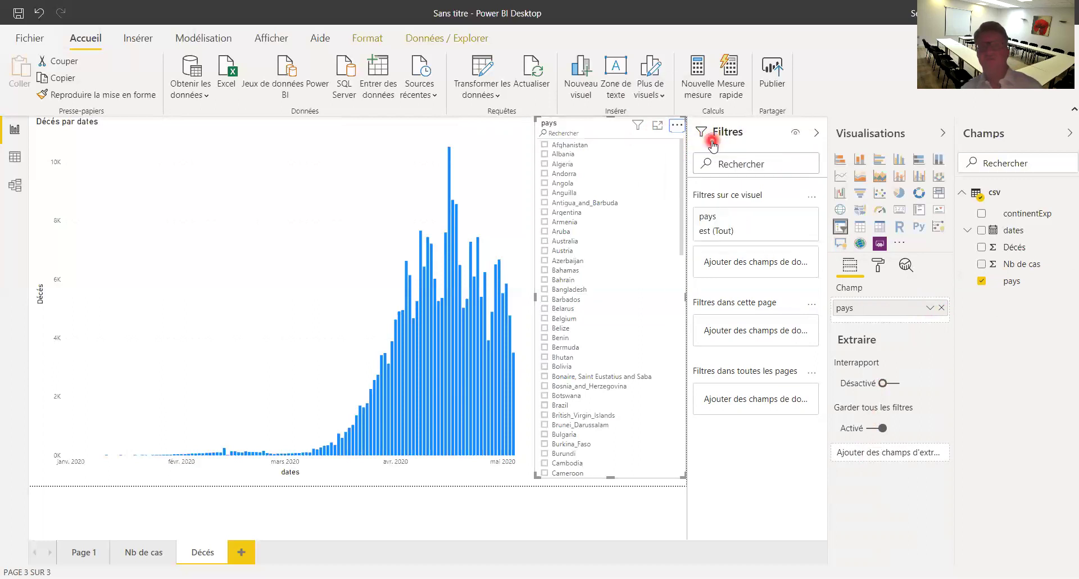
# - Search the pays slicer for "united" and filter the deaths chart to United_States_of_America
pyautogui.click(586, 134)
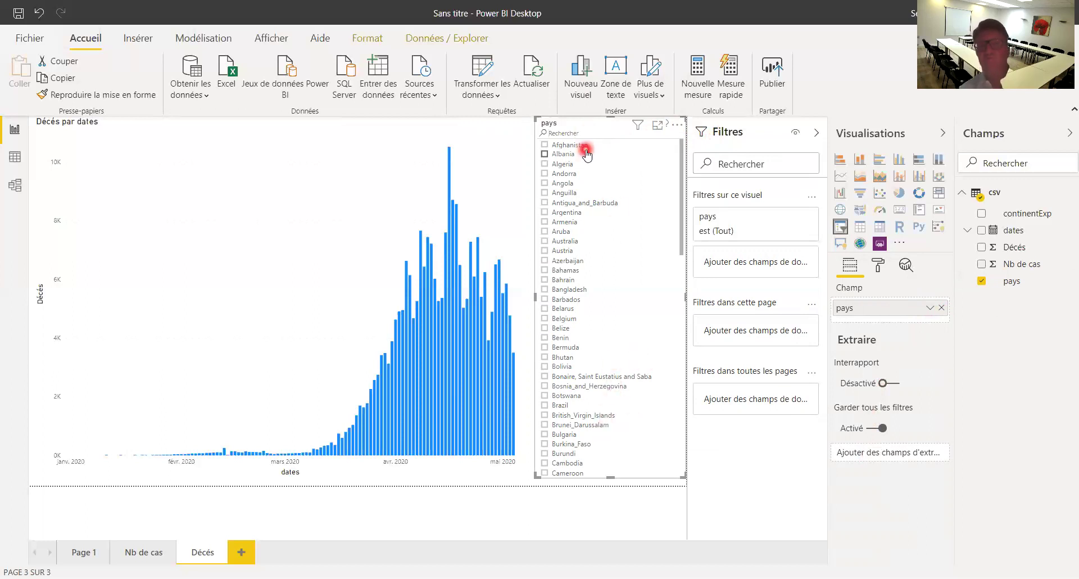
pyautogui.write('ur')
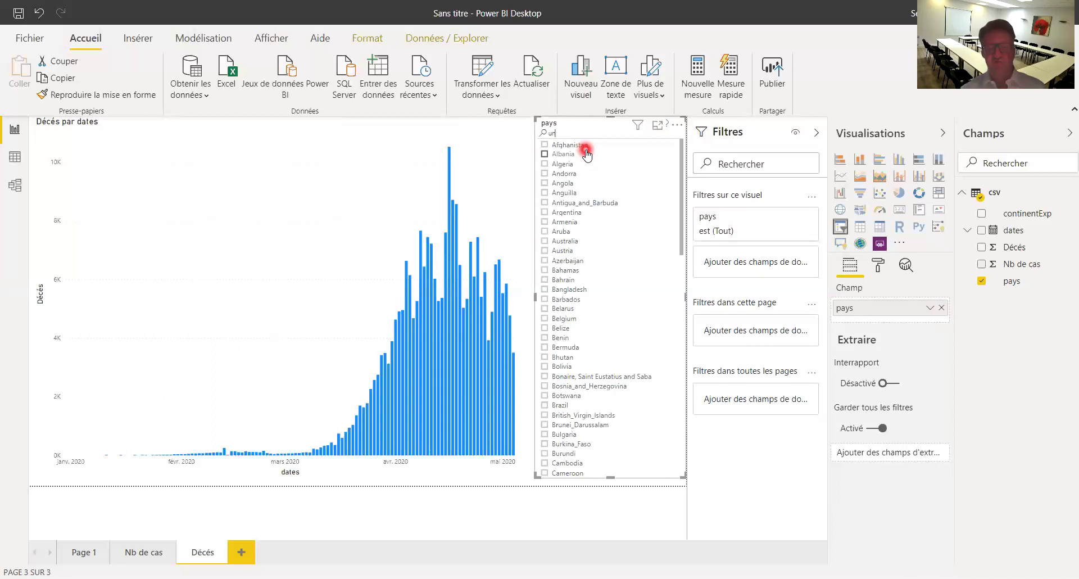
pyautogui.write('ited')
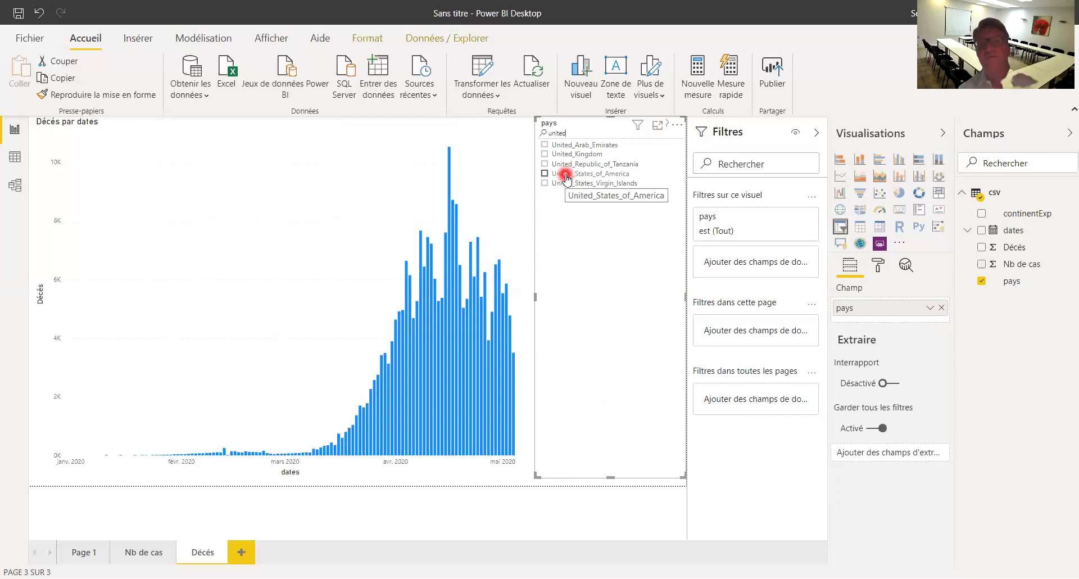
pyautogui.click(566, 177)
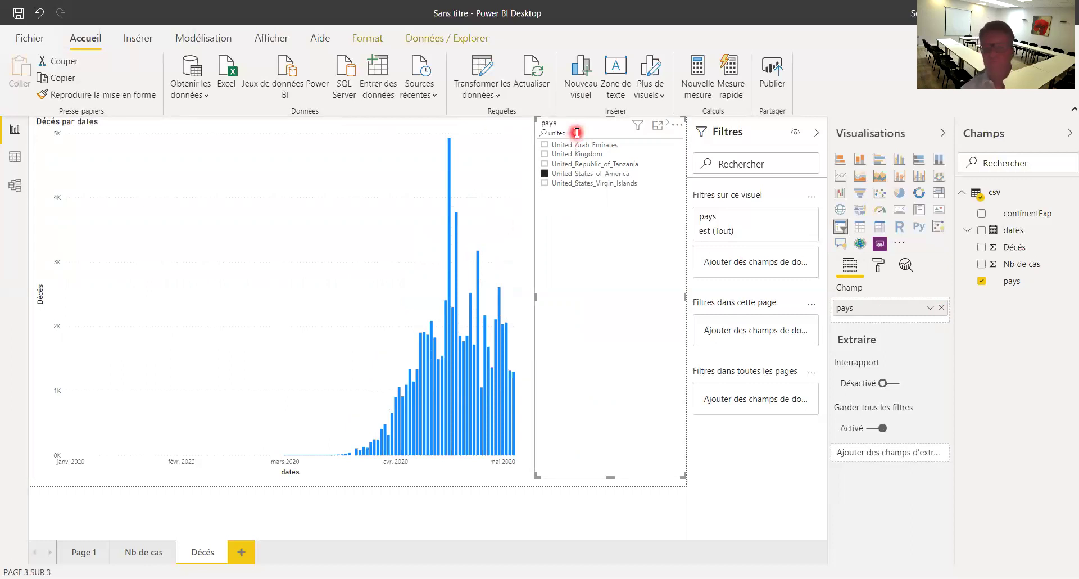
# - Clear the pays slicer's search text and filter the deaths chart to Belgium
pyautogui.press('BackSpace')
pyautogui.press('BackSpace')
pyautogui.press('BackSpace')
pyautogui.press('BackSpace')
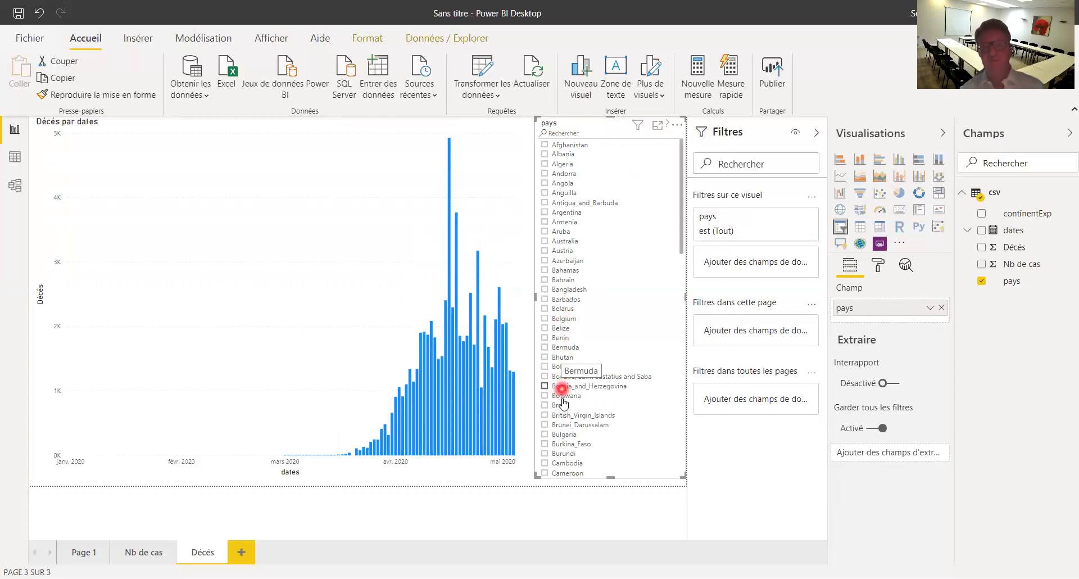
pyautogui.click(564, 319)
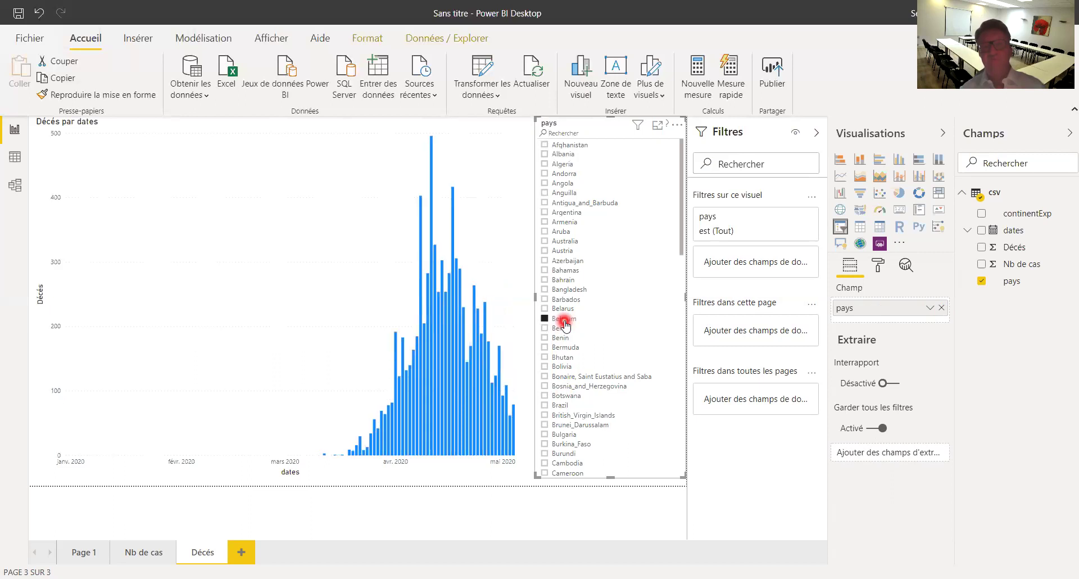